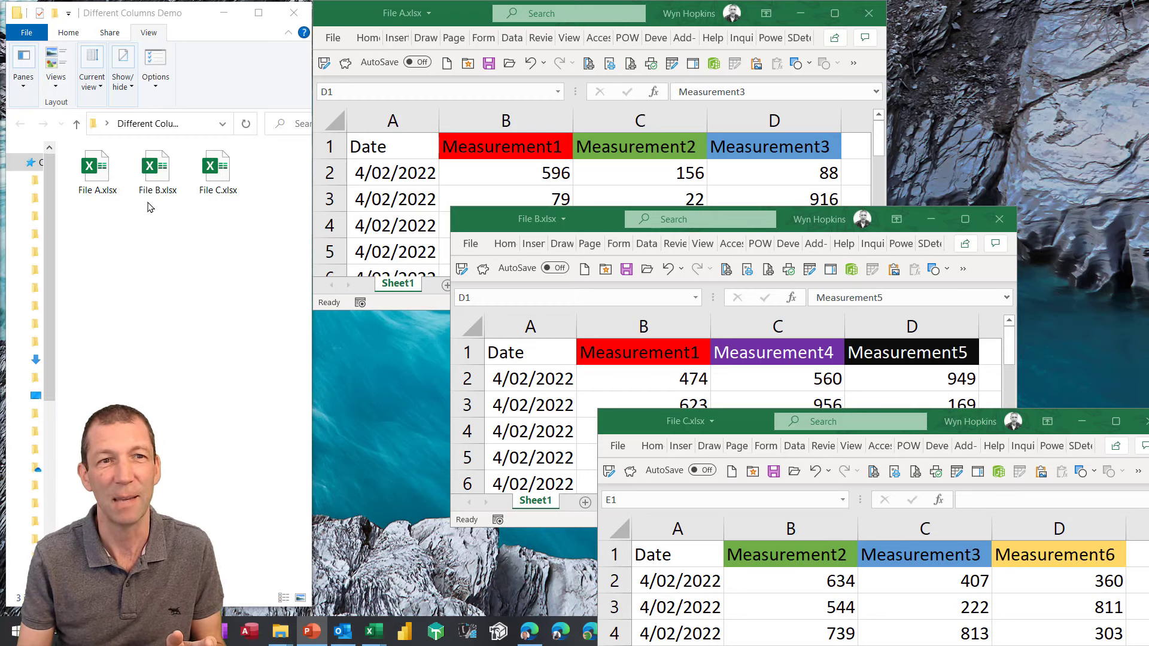
Compare the row-1 headings of Files A, B and C, noting Measurement4–6 in Files B and C
{"action": "left_click", "coordinate": [450, 23]}
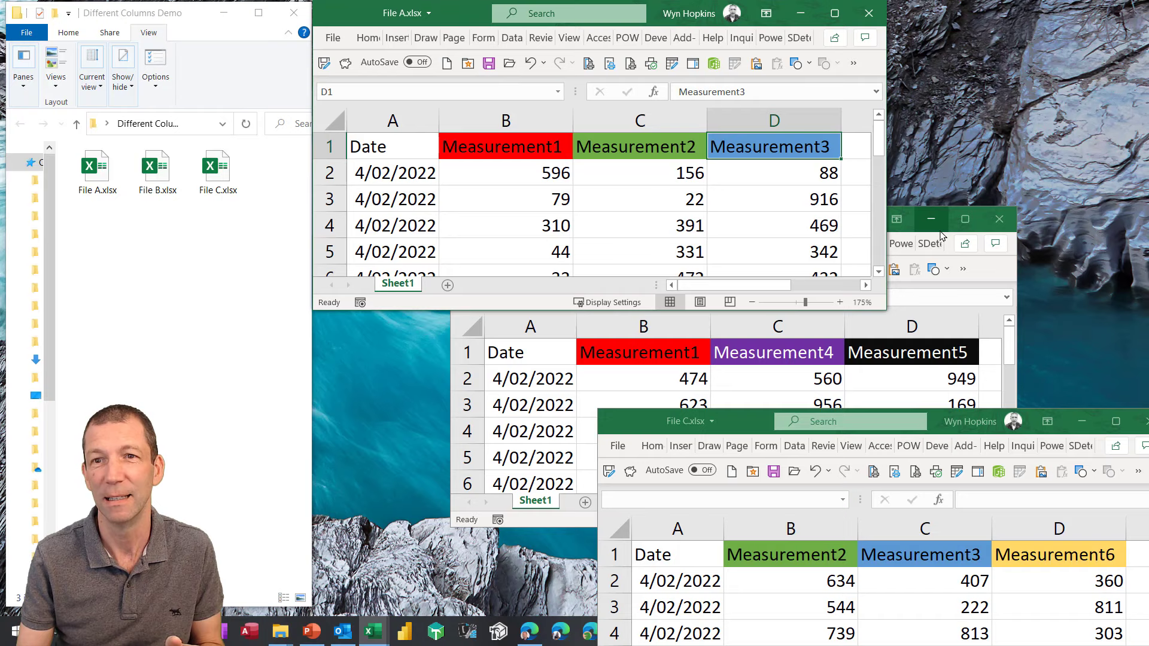
{"action": "left_click", "coordinate": [908, 223]}
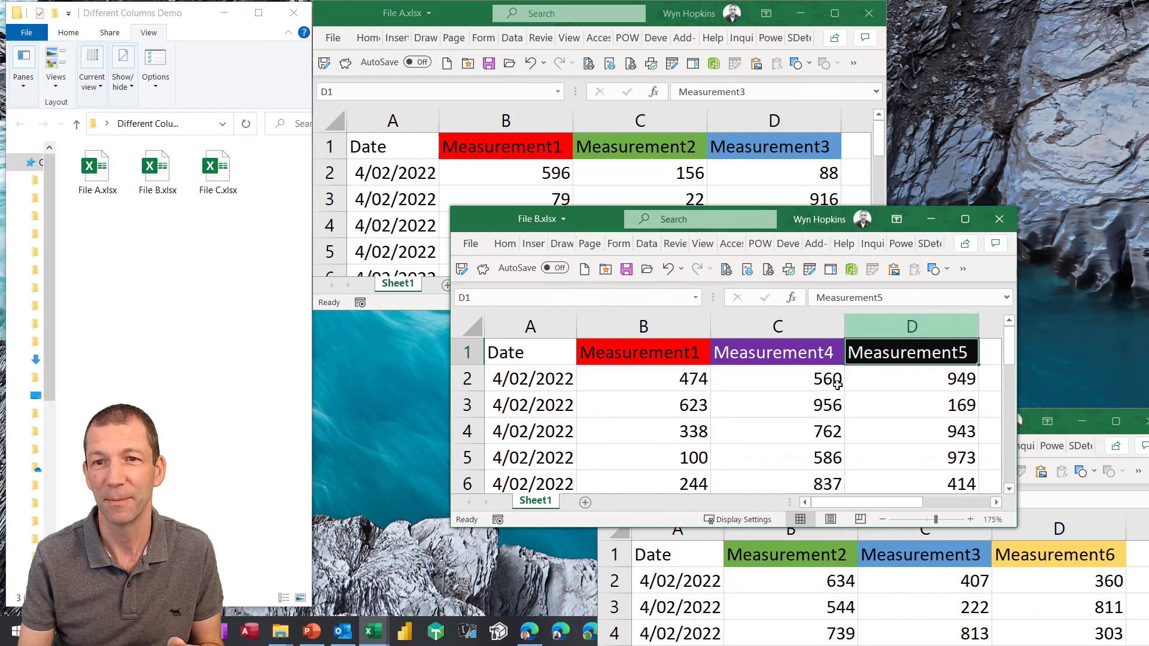
{"action": "left_click", "coordinate": [832, 582]}
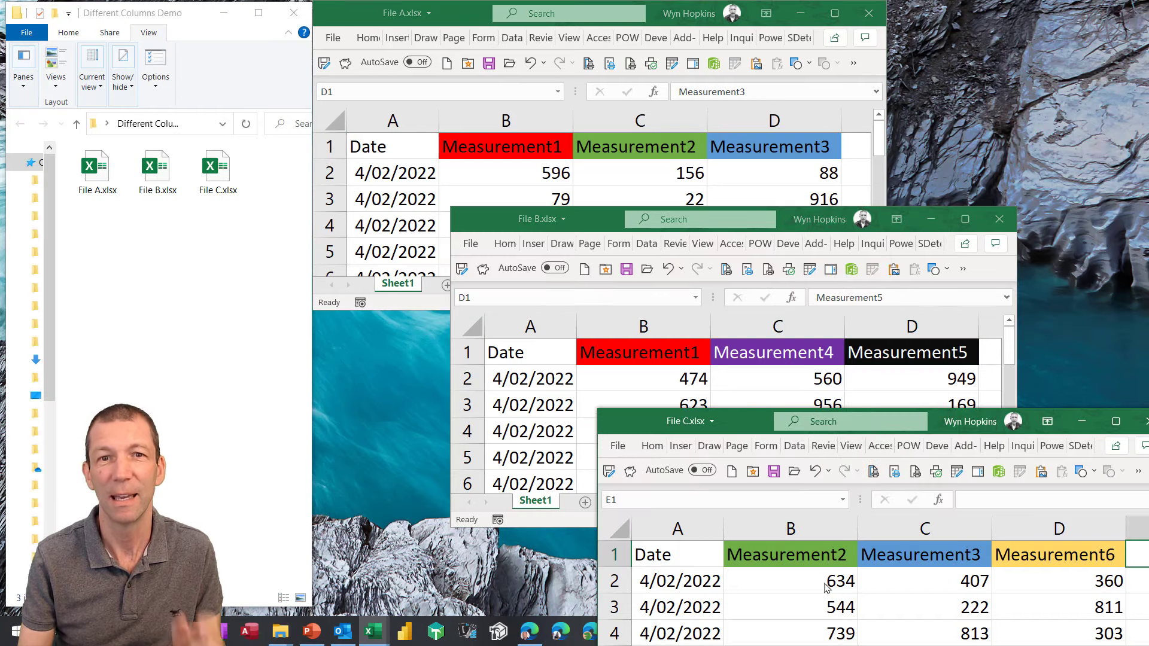
{"action": "left_click", "coordinate": [559, 172]}
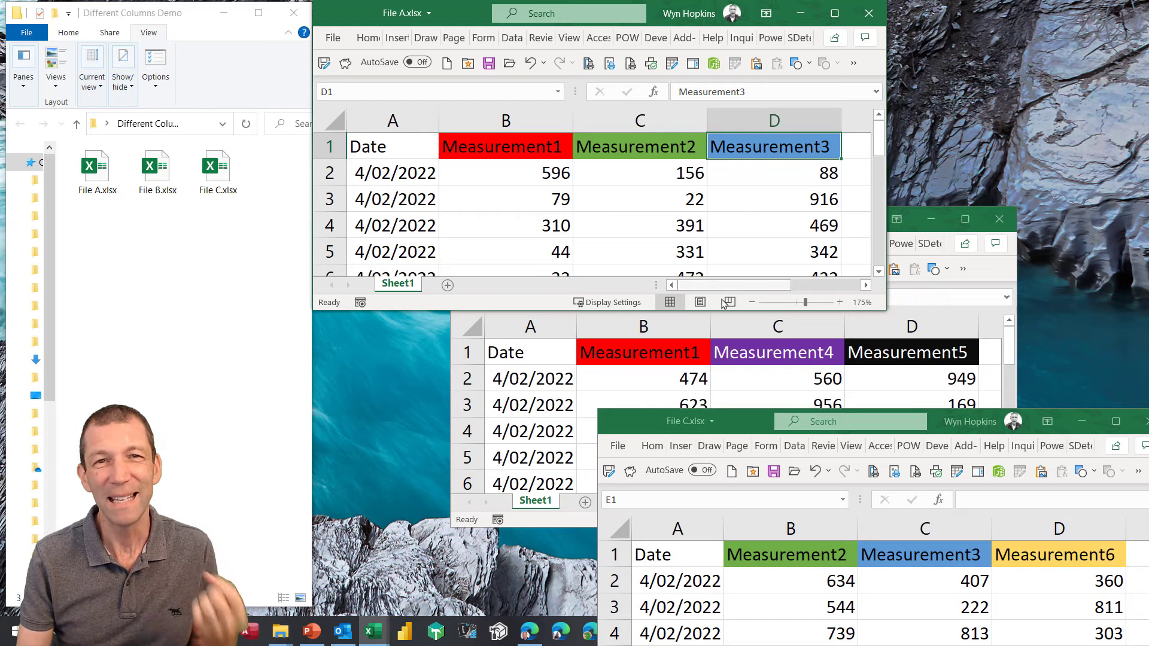
{"action": "left_click", "coordinate": [790, 353]}
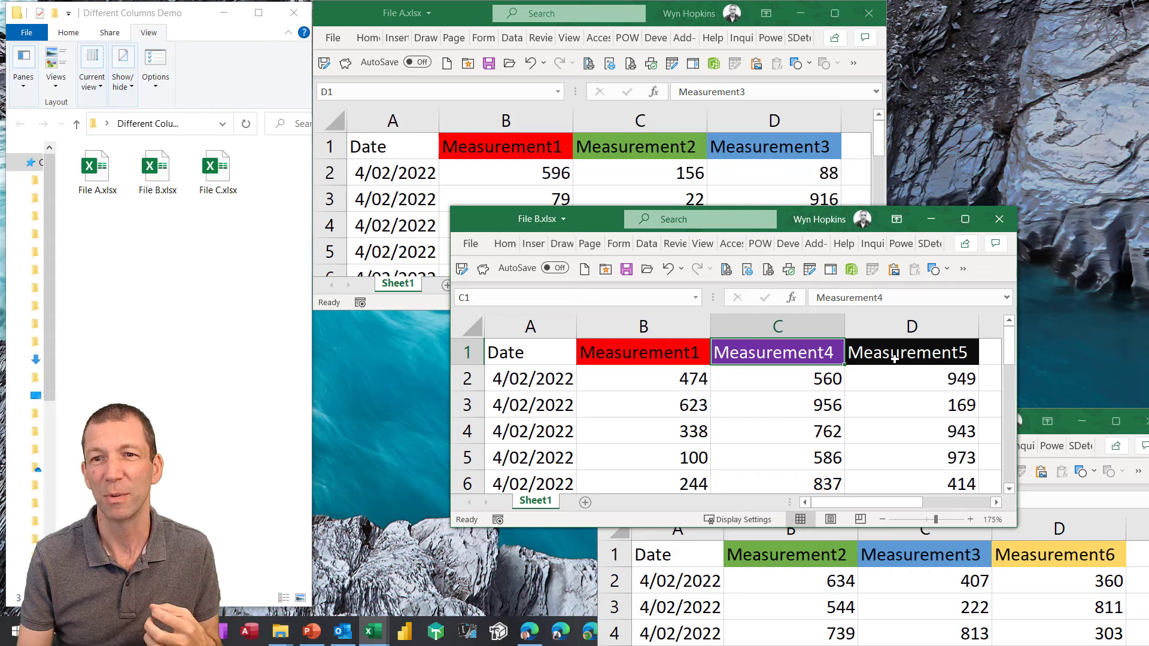
{"action": "left_click", "coordinate": [912, 552]}
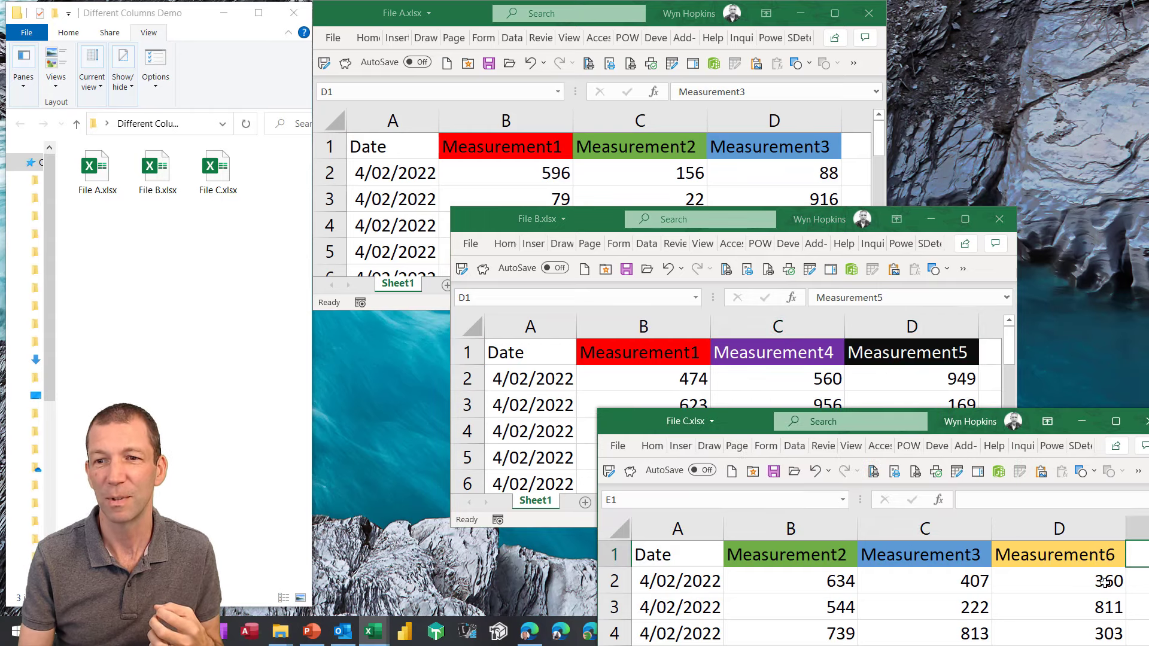
{"action": "left_click", "coordinate": [1086, 564]}
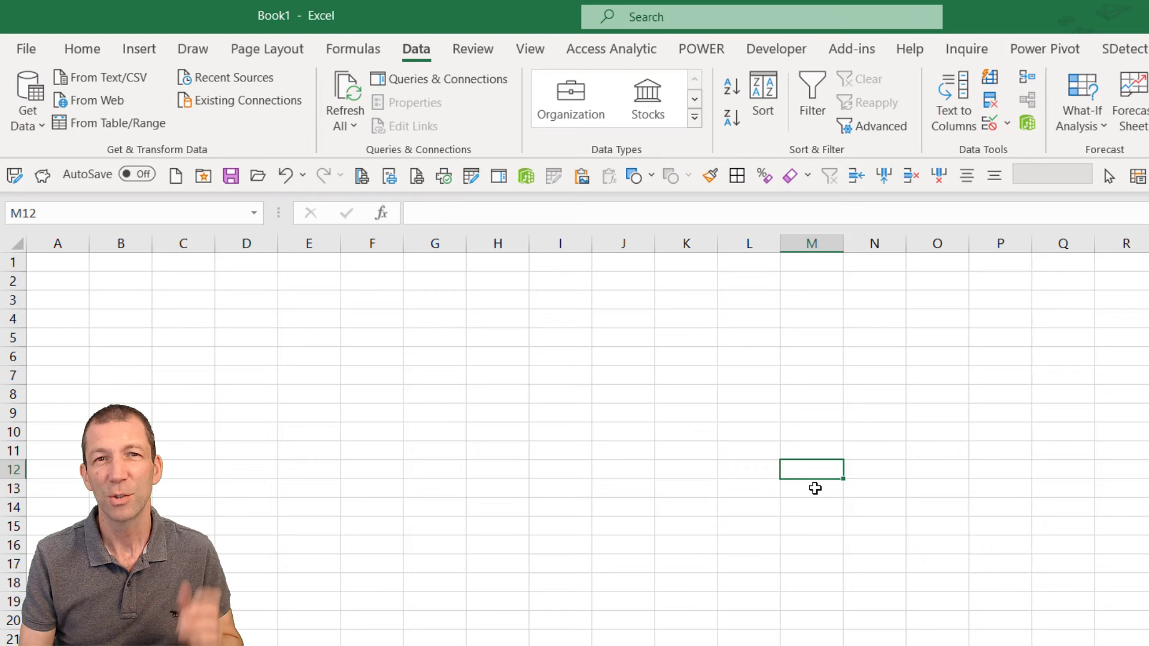
Get data From Folder, choosing Different Columns Demo as the source folder
{"action": "left_click", "coordinate": [27, 119]}
{"action": "mouse_move", "coordinate": [87, 160]}
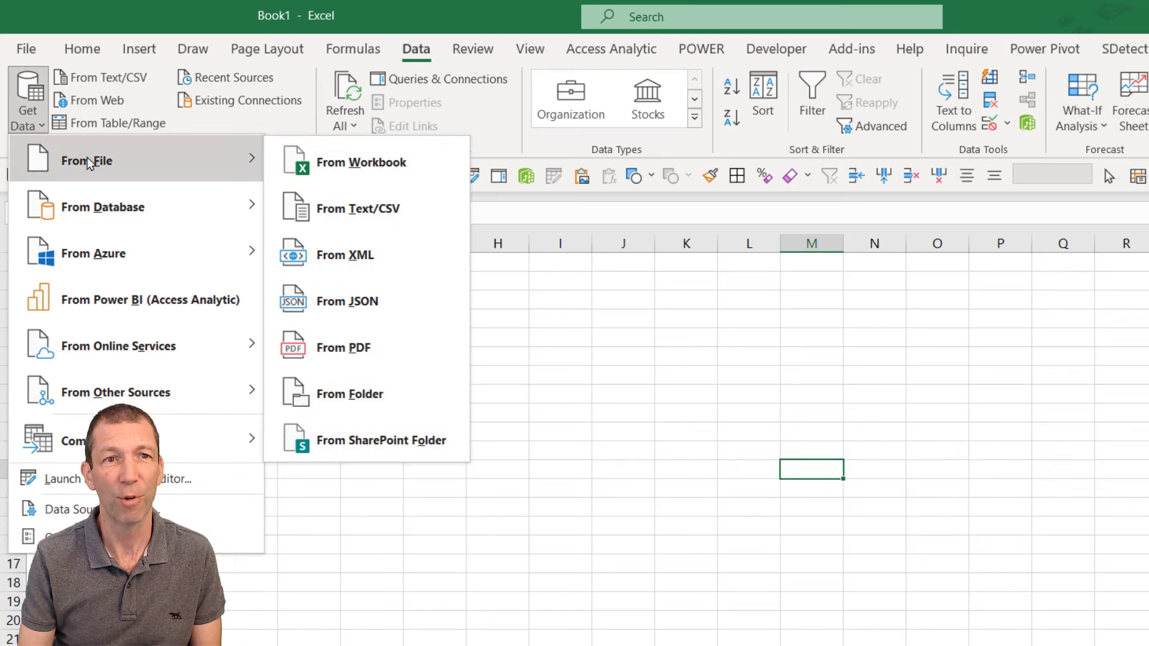
{"action": "left_click", "coordinate": [376, 399]}
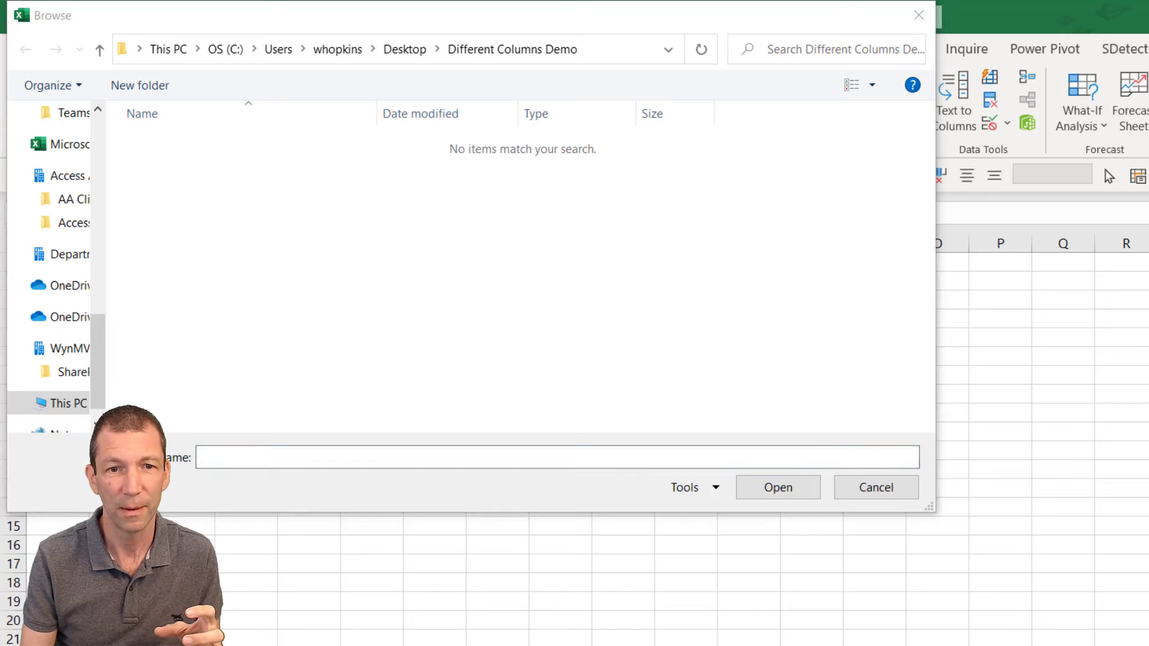
{"action": "key", "text": "alt+Tab"}
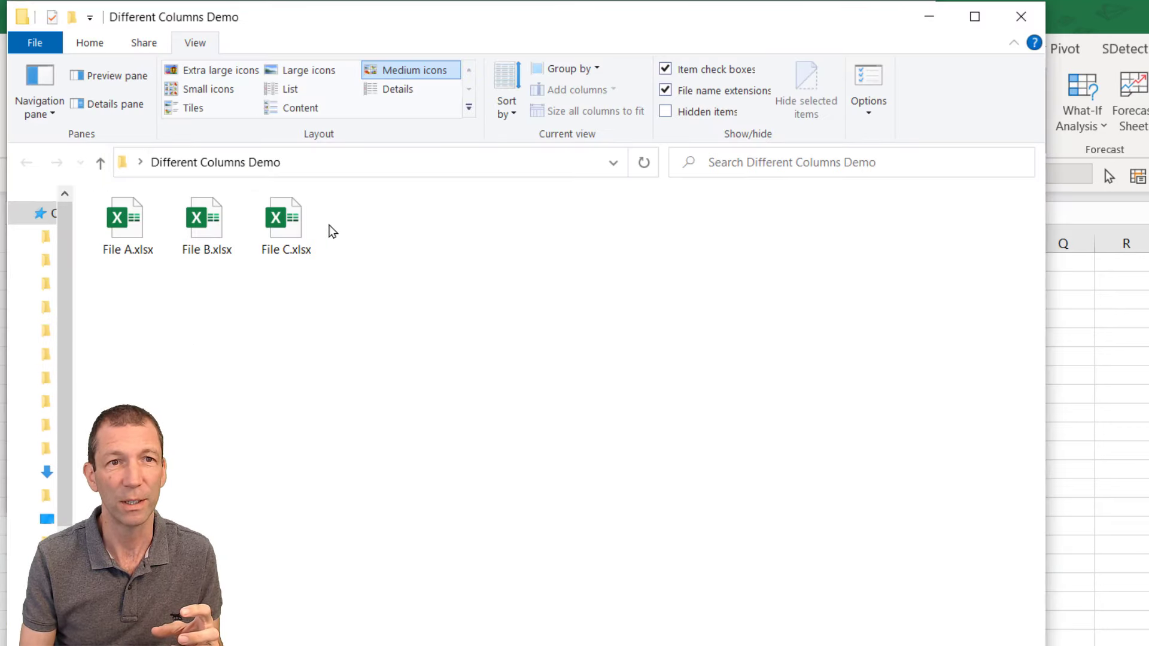
{"action": "left_click", "coordinate": [930, 16]}
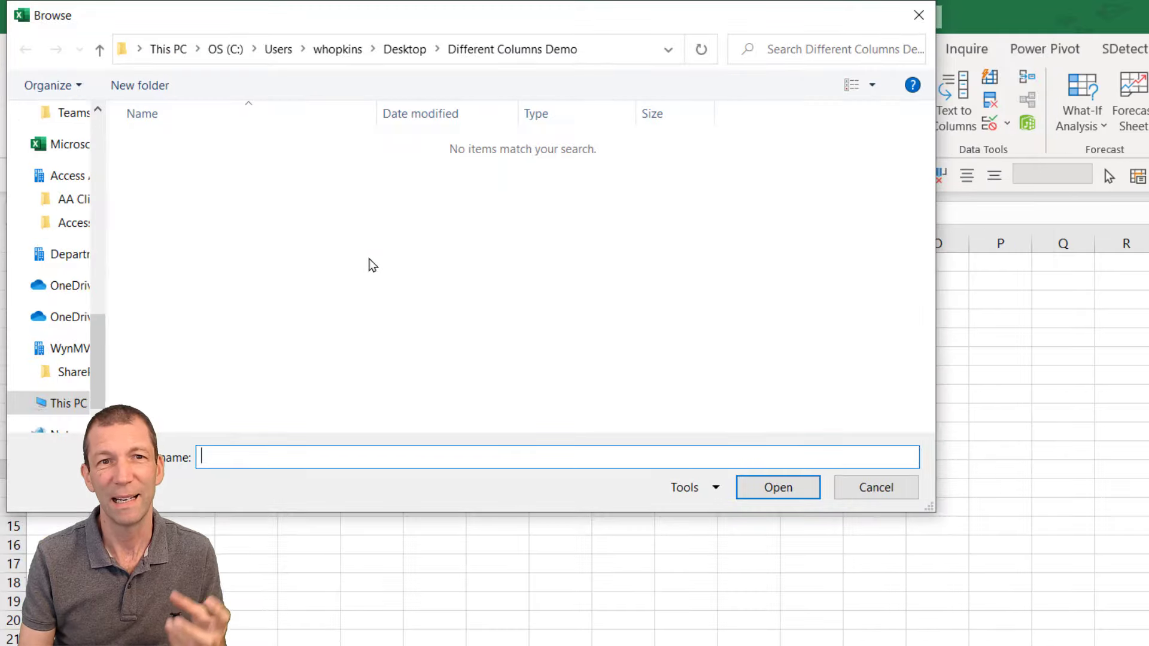
{"action": "left_click", "coordinate": [787, 489]}
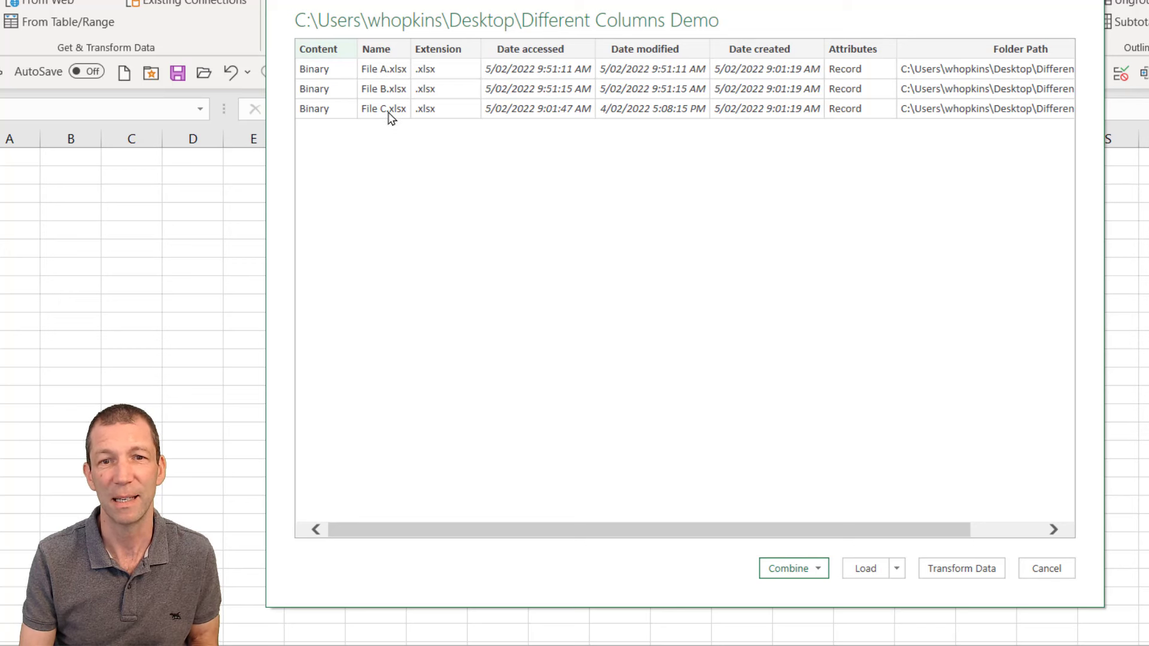
Combine & Transform the folder's files using Sheet1 as the sample object
{"action": "left_click", "coordinate": [817, 570]}
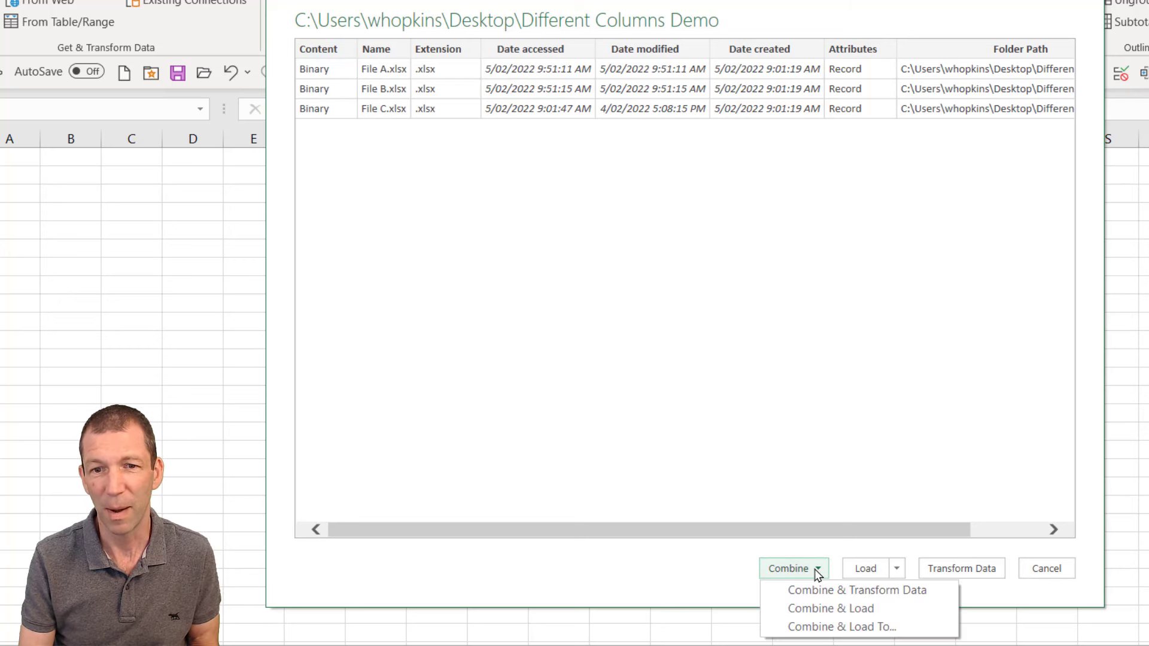
{"action": "left_click", "coordinate": [913, 593]}
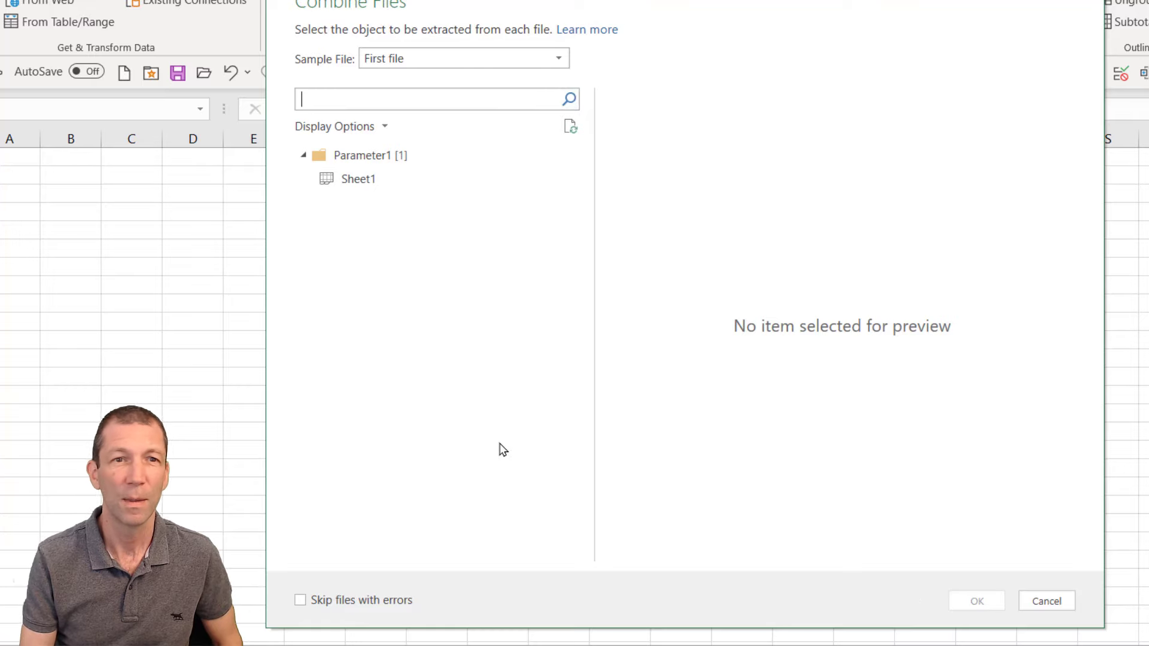
{"action": "left_click", "coordinate": [346, 180]}
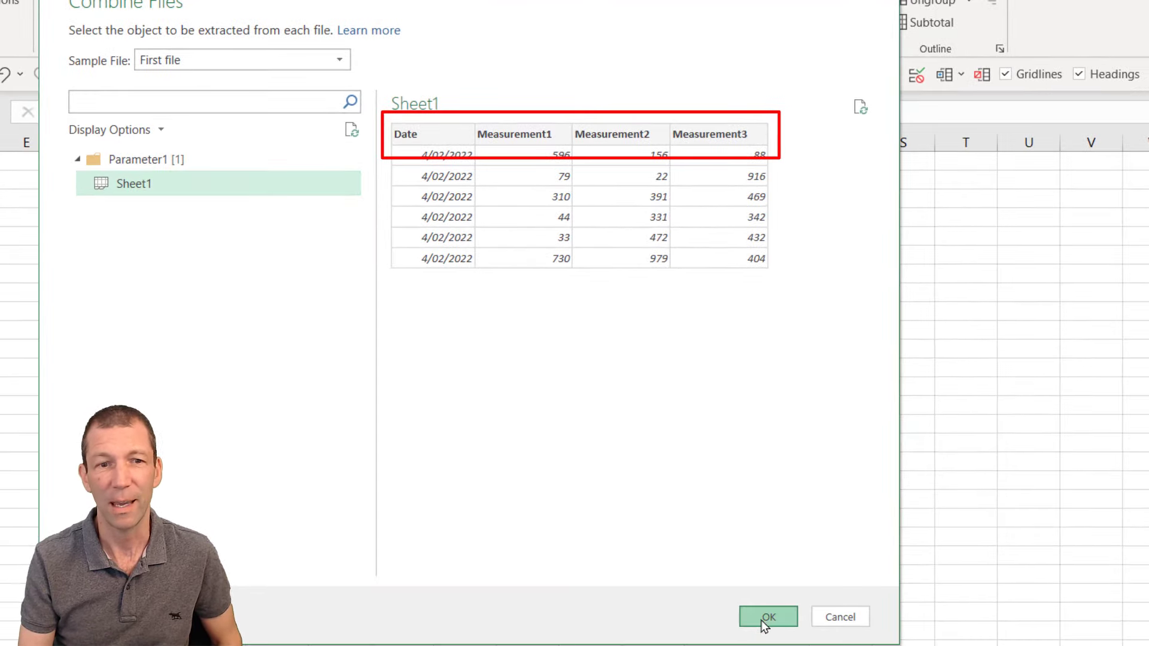
{"action": "left_click", "coordinate": [764, 620]}
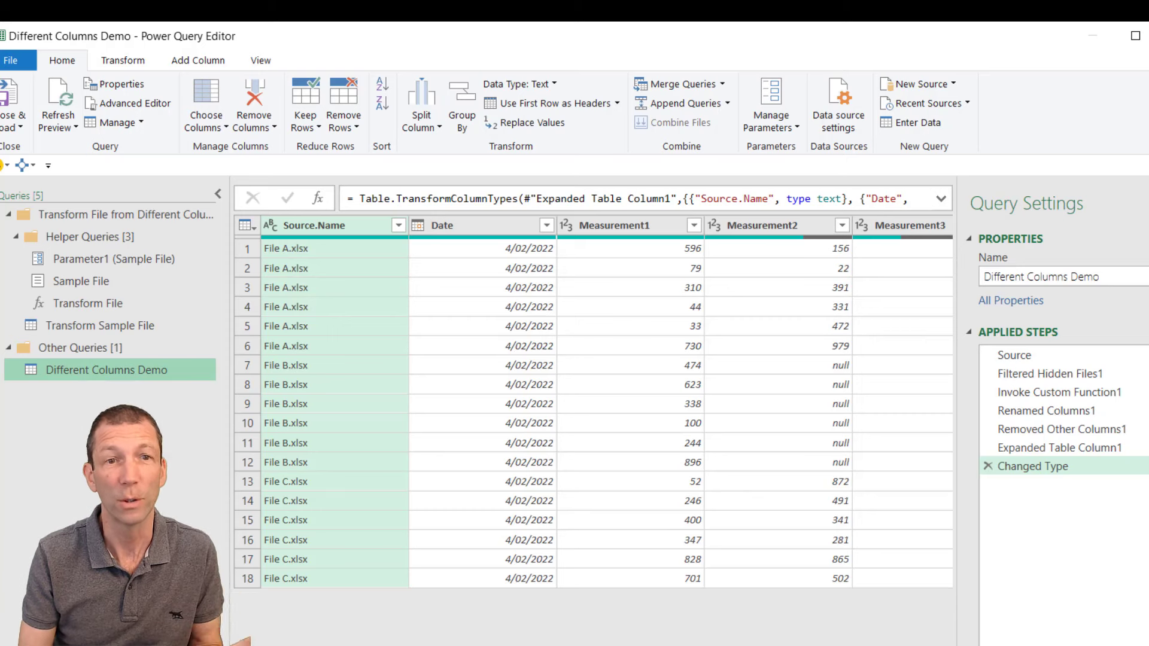
{"action": "left_click", "coordinate": [300, 288]}
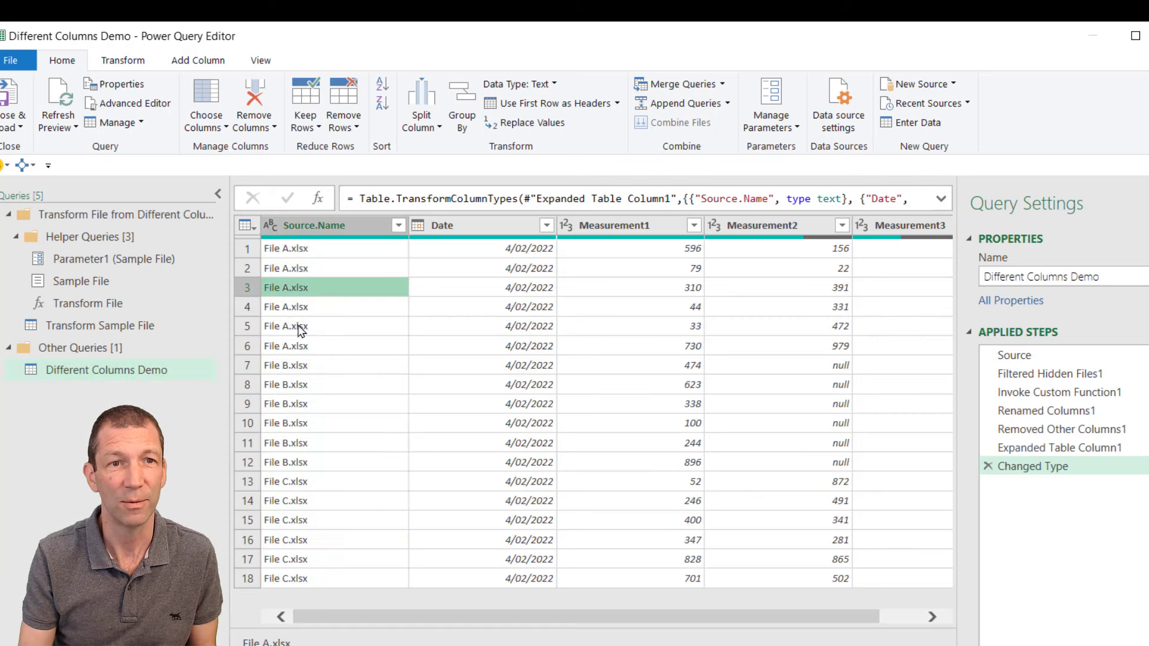
{"action": "left_click", "coordinate": [299, 327]}
{"action": "left_click", "coordinate": [298, 386]}
{"action": "left_click", "coordinate": [302, 443]}
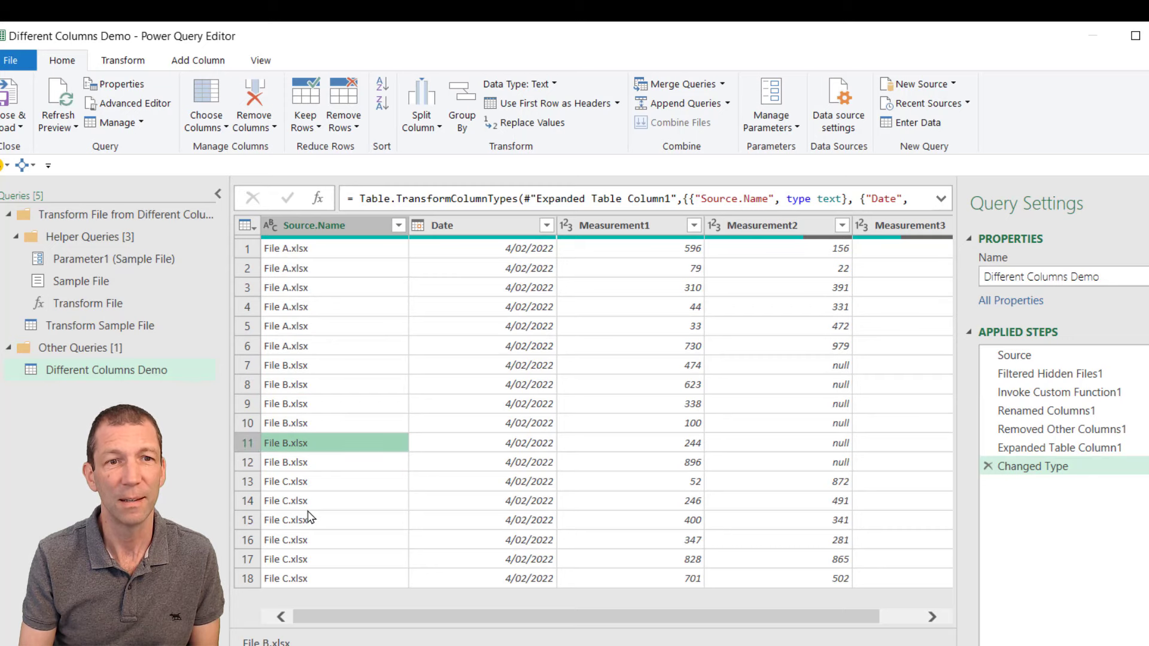
{"action": "left_click", "coordinate": [308, 541]}
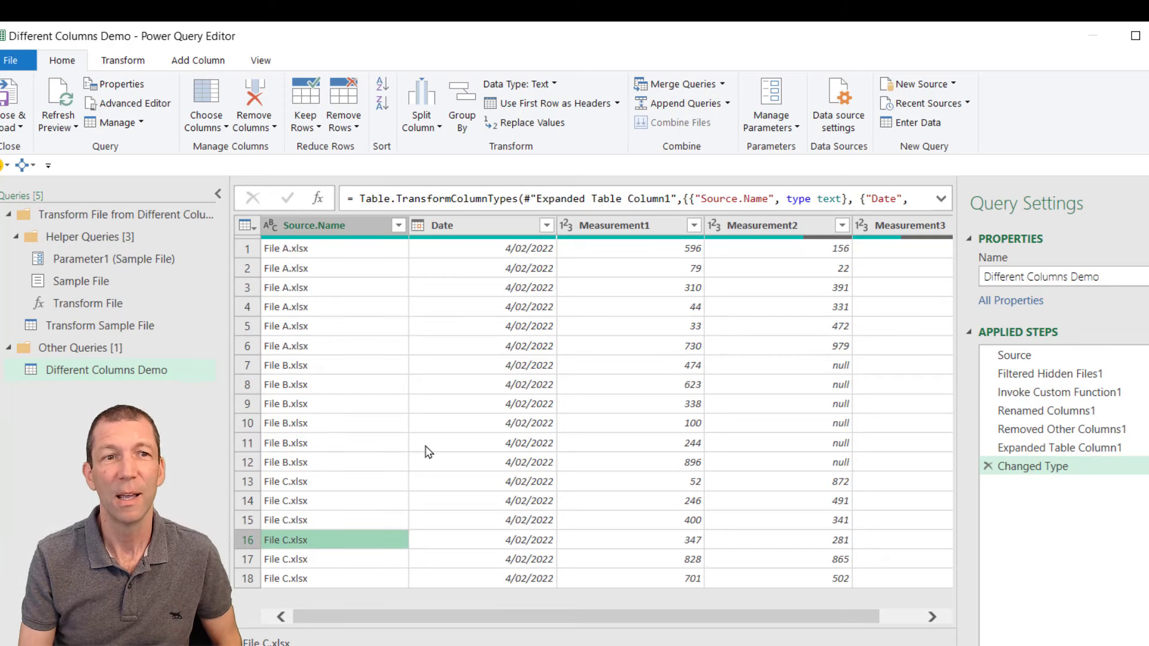
{"action": "left_click_drag", "start_coordinate": [471, 625], "coordinate": [513, 621]}
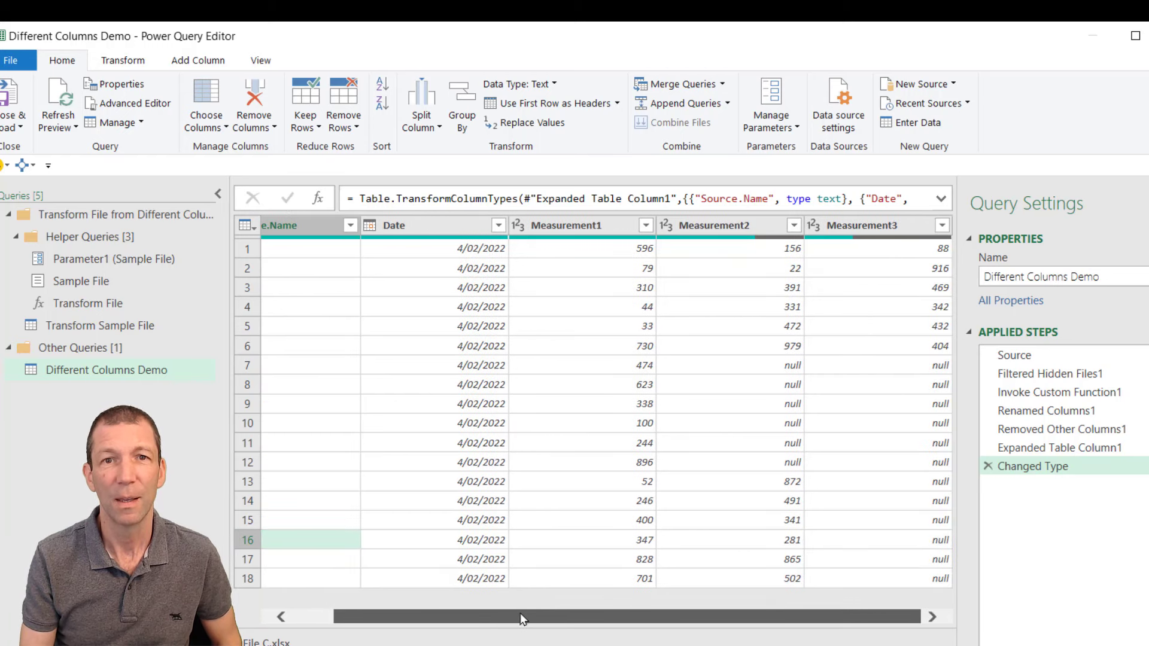
{"action": "left_click", "coordinate": [599, 227]}
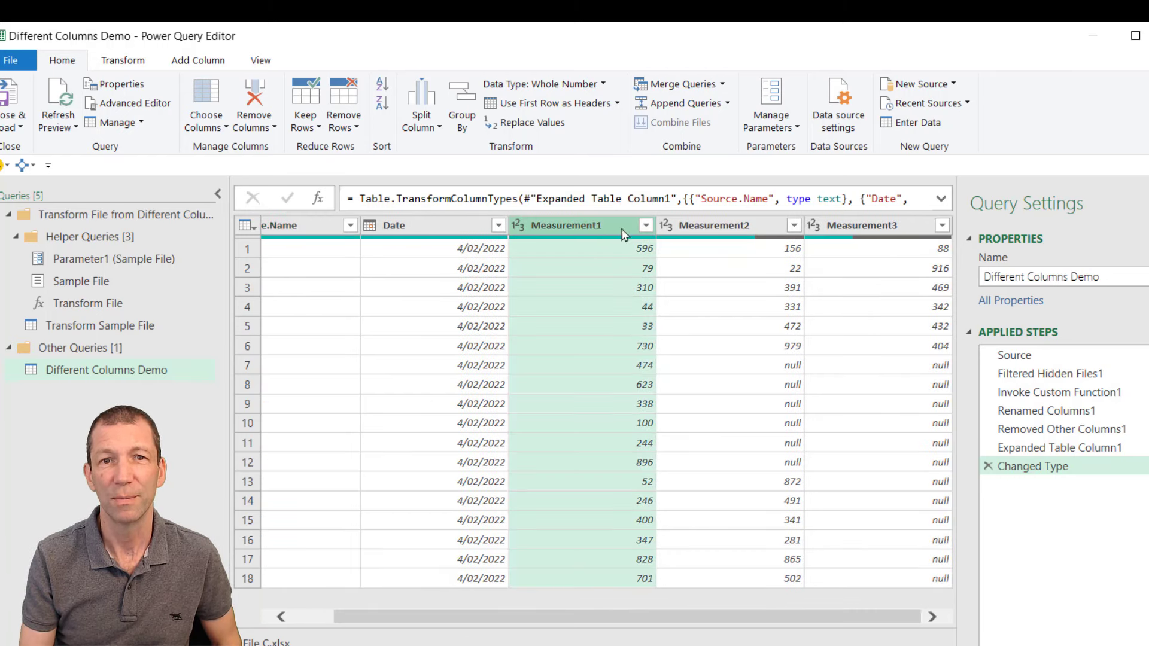
{"action": "left_click", "coordinate": [742, 226]}
{"action": "left_click", "coordinate": [901, 226]}
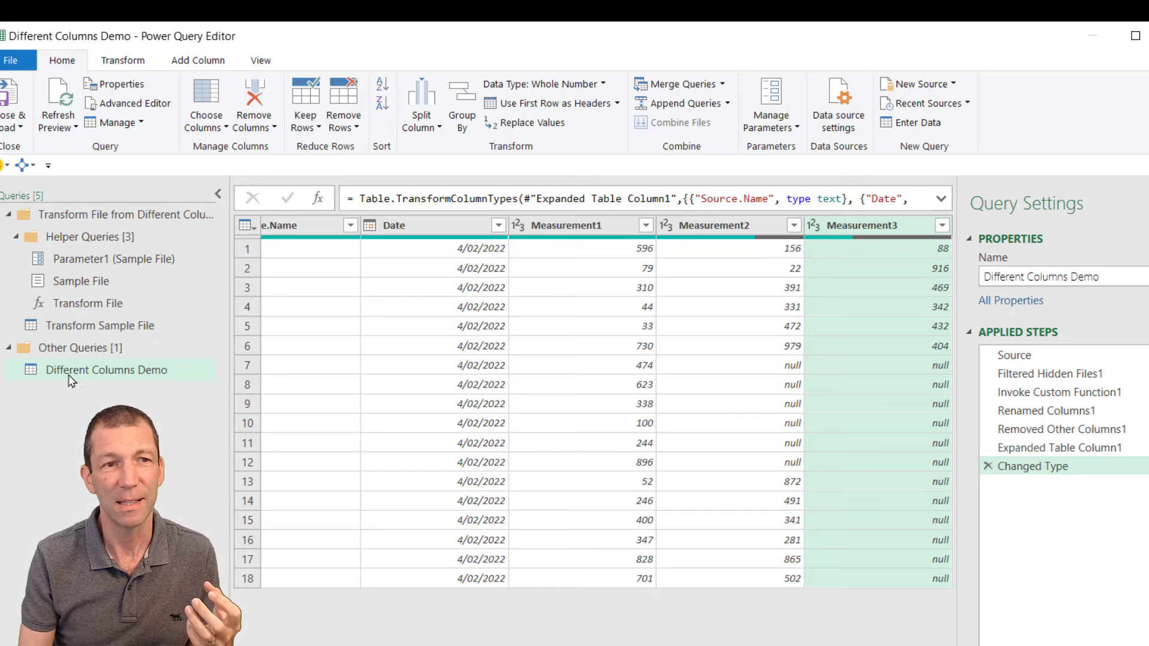
{"action": "left_click", "coordinate": [72, 330]}
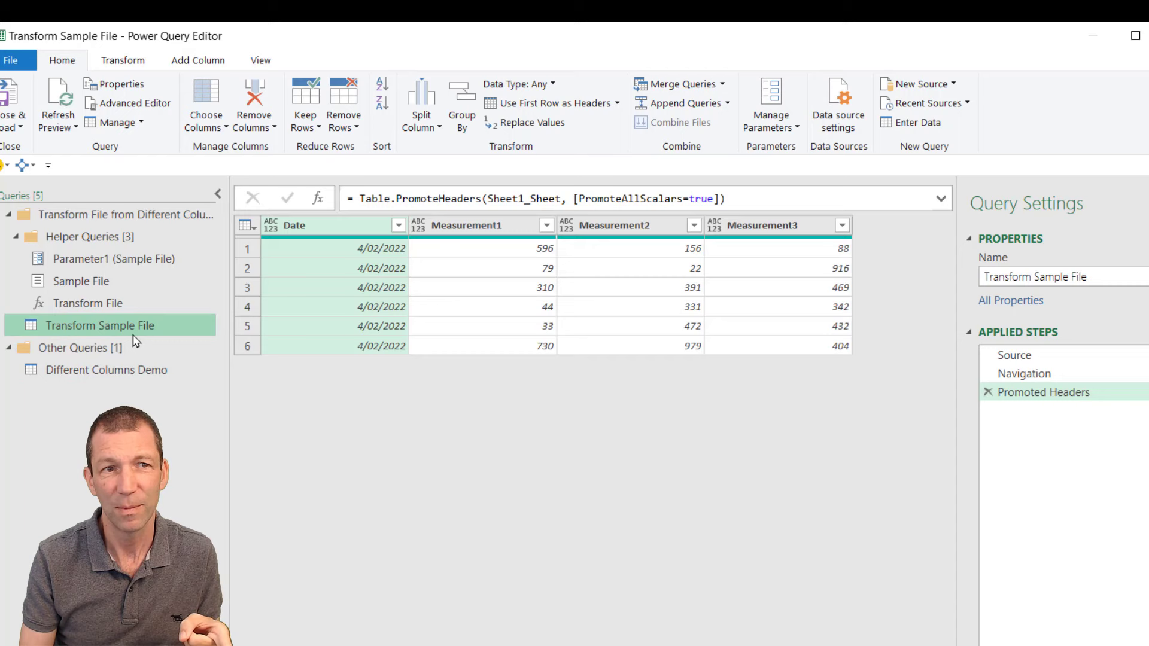
{"action": "left_click", "coordinate": [1030, 357]}
{"action": "left_click", "coordinate": [1044, 376]}
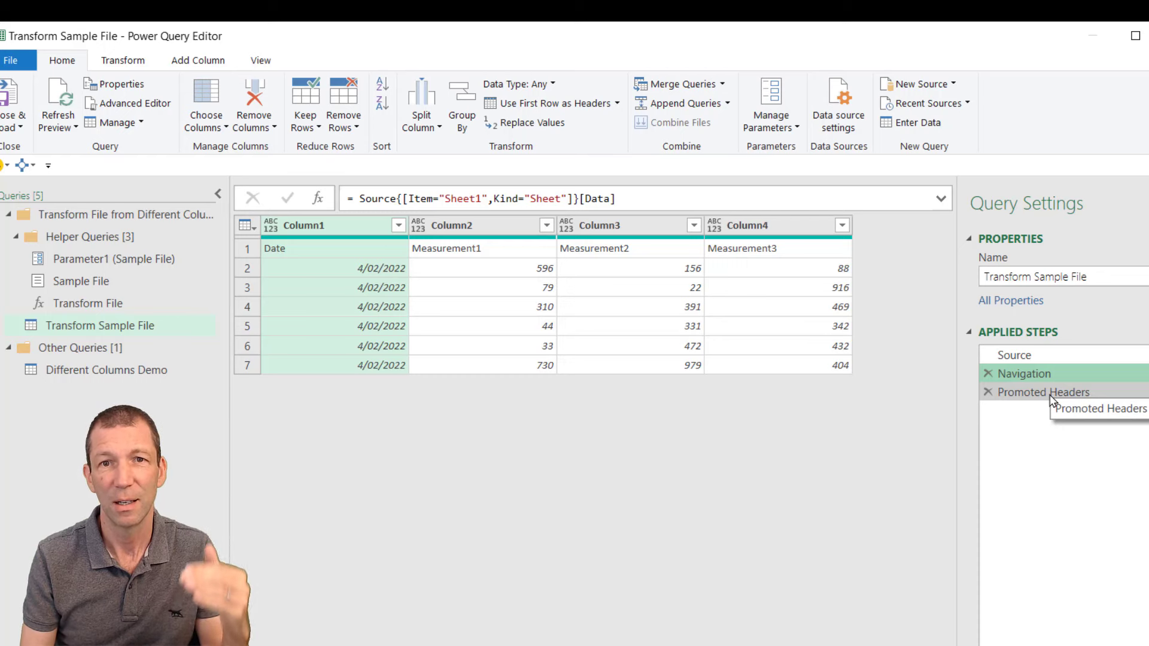
{"action": "left_click", "coordinate": [1056, 390]}
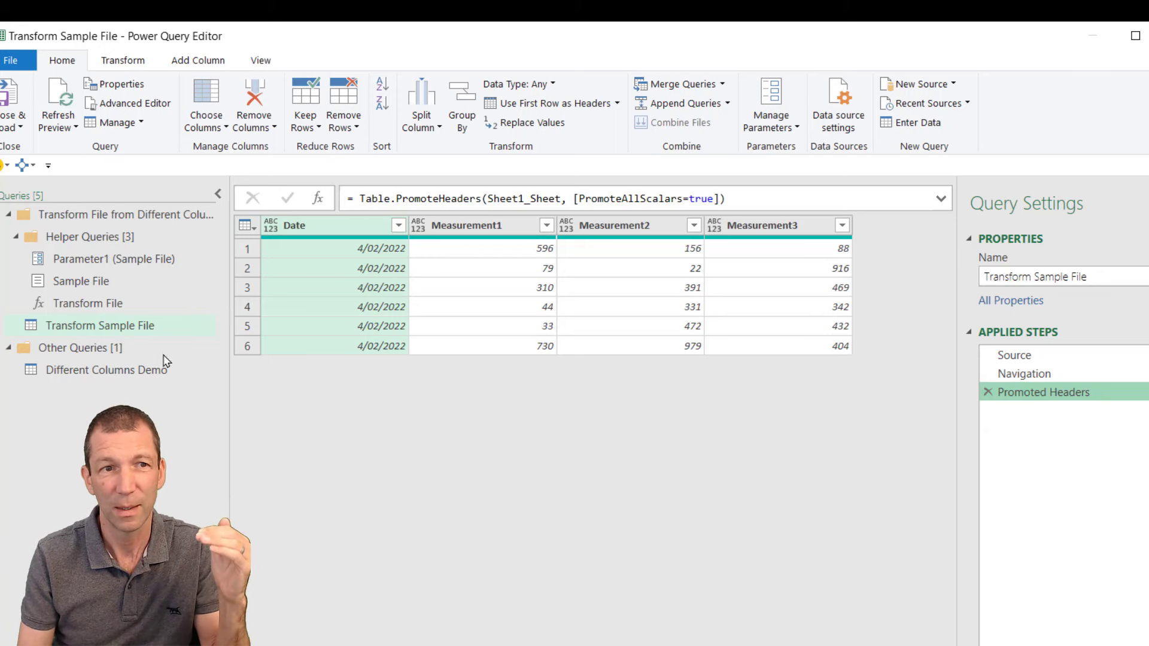
{"action": "left_click", "coordinate": [70, 376]}
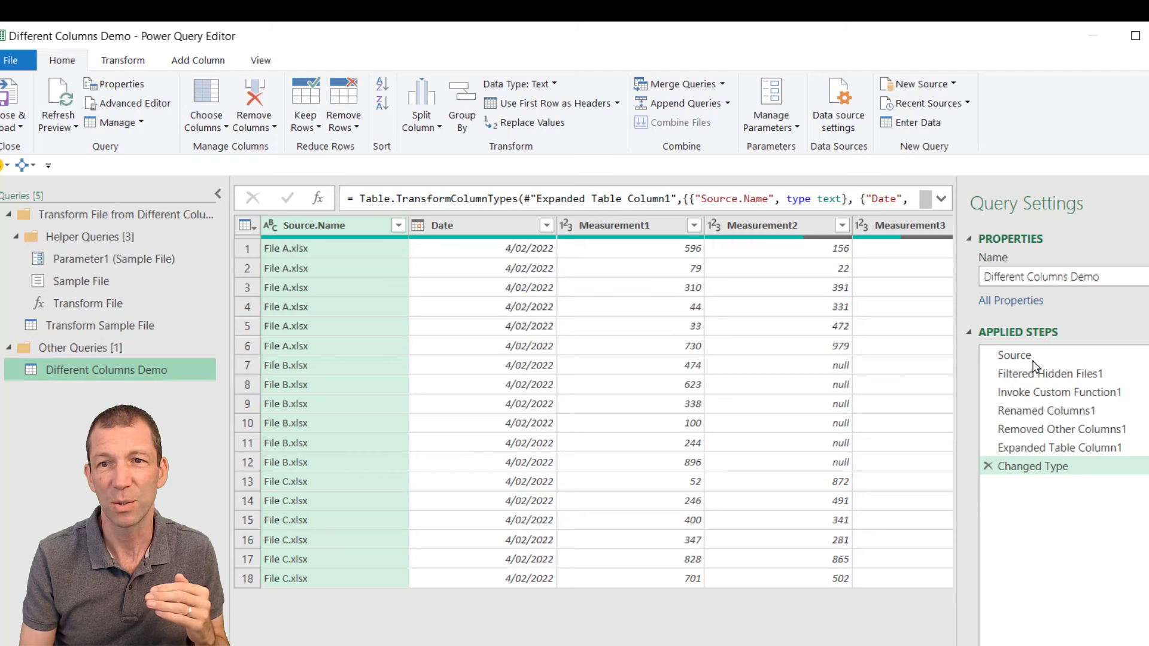
Step back to Removed Other Columns1, showing only the Source.Name and Transform File columns
{"action": "left_click", "coordinate": [1071, 411]}
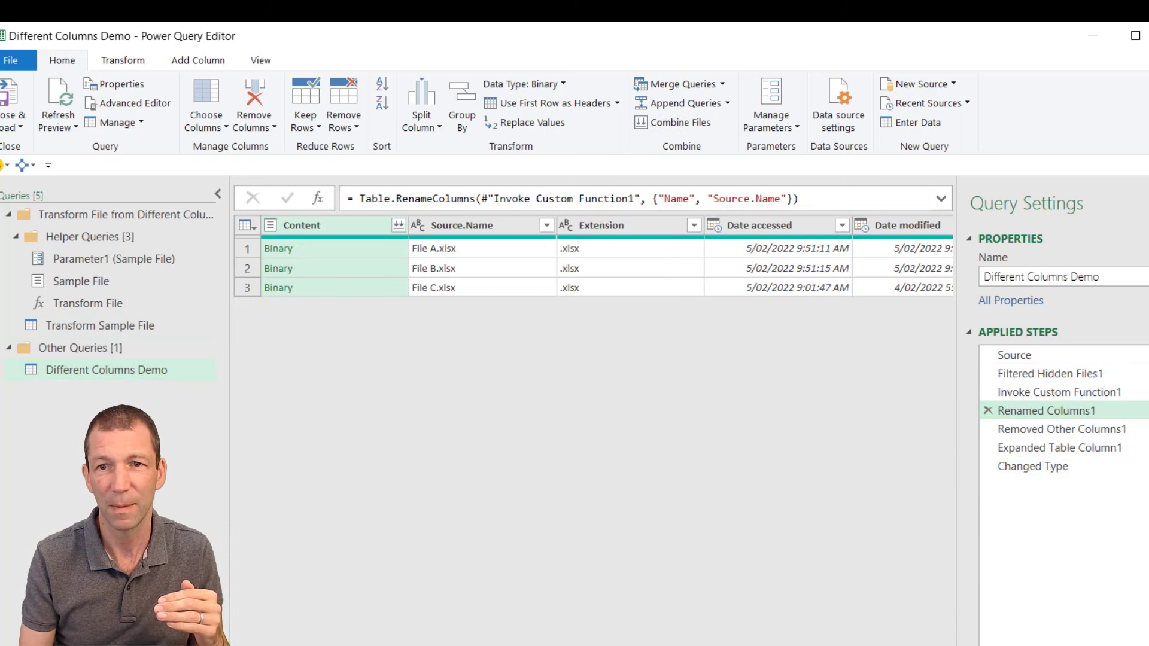
{"action": "scroll", "coordinate": [592, 263], "scroll_direction": "right", "scroll_amount": 5}
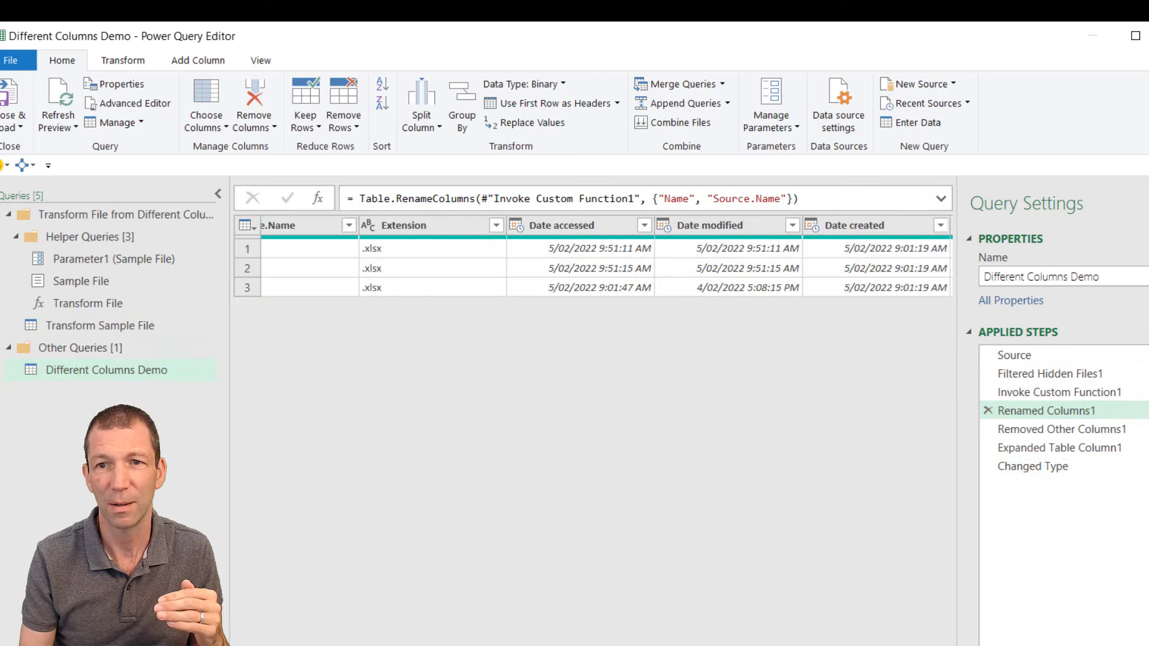
{"action": "left_click", "coordinate": [1057, 429]}
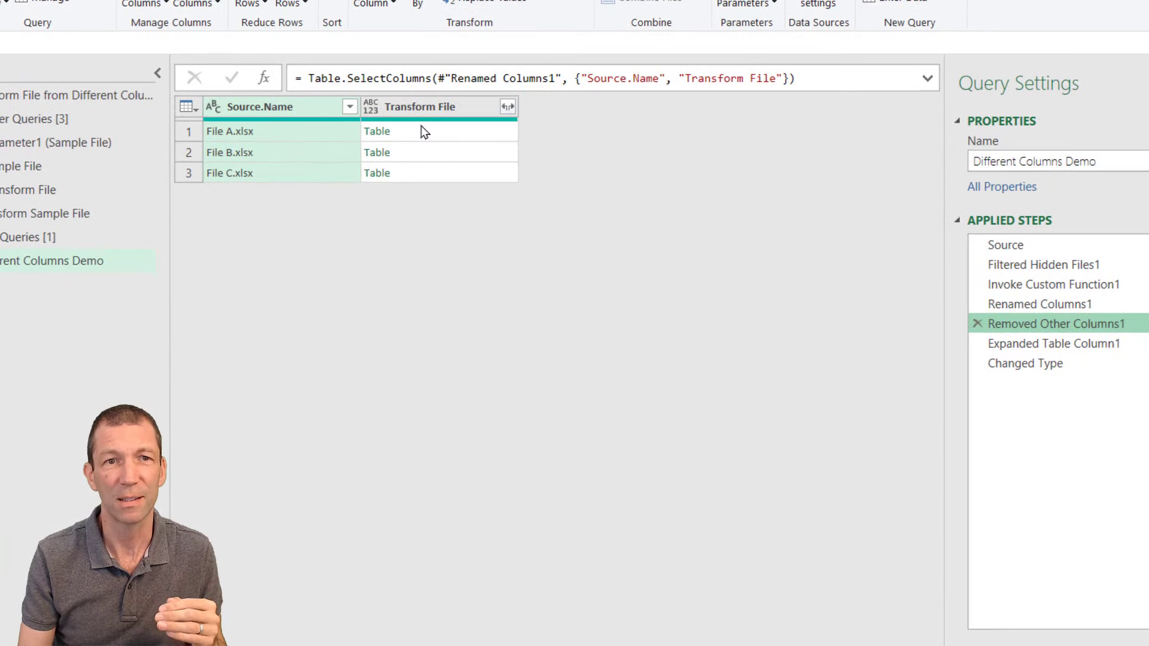
Preview File A, B and C's nested tables and view the Transform File expand options without applying them
{"action": "left_click", "coordinate": [445, 134]}
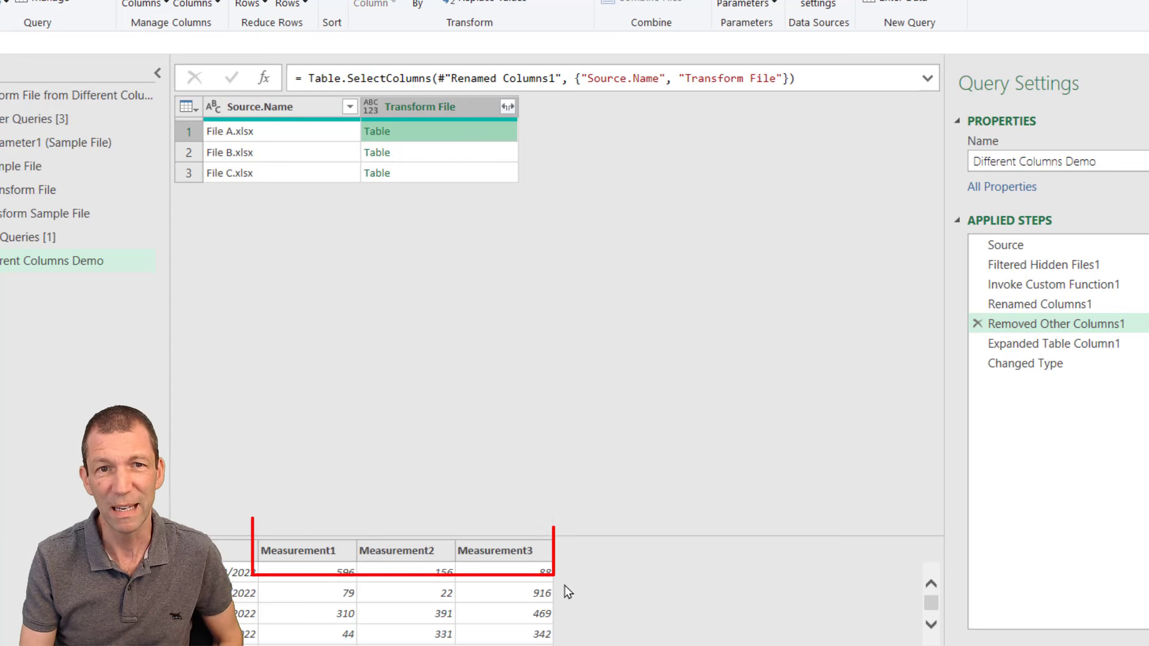
{"action": "left_click", "coordinate": [437, 154]}
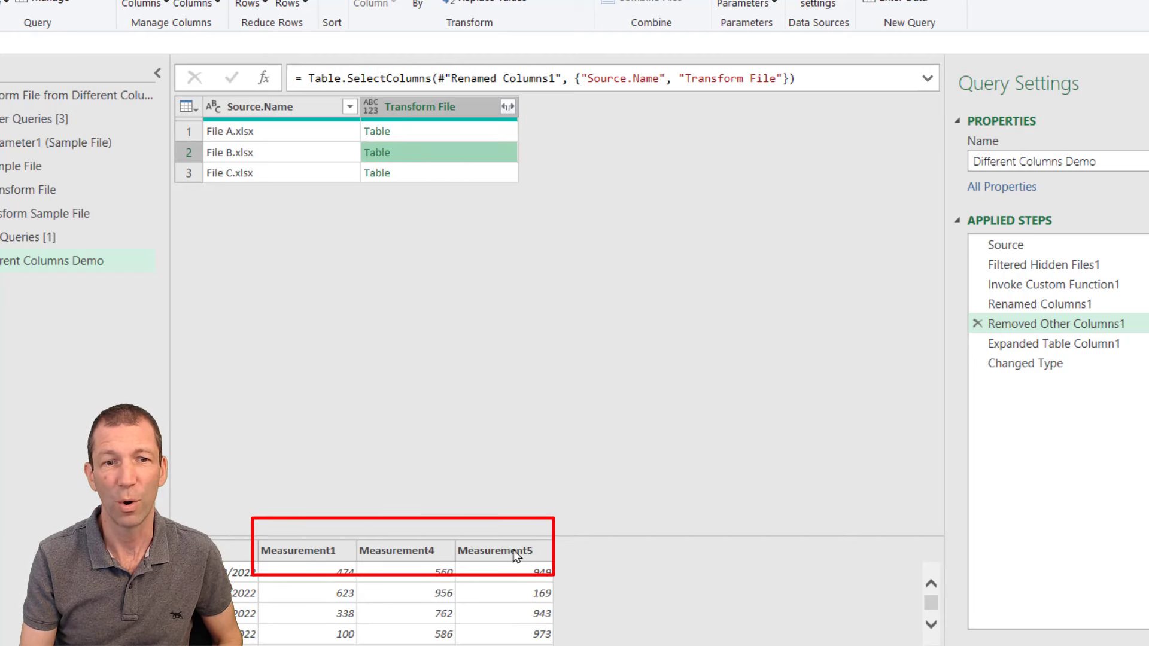
{"action": "left_click", "coordinate": [456, 172]}
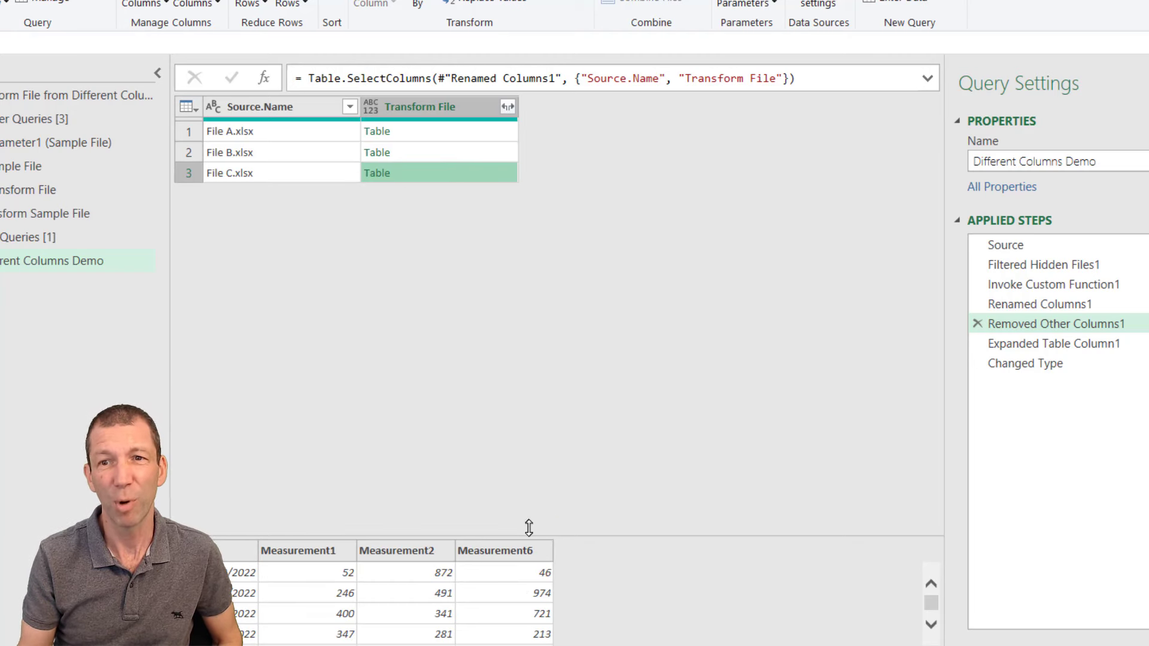
{"action": "left_click_drag", "start_coordinate": [1075, 343], "coordinate": [1080, 344]}
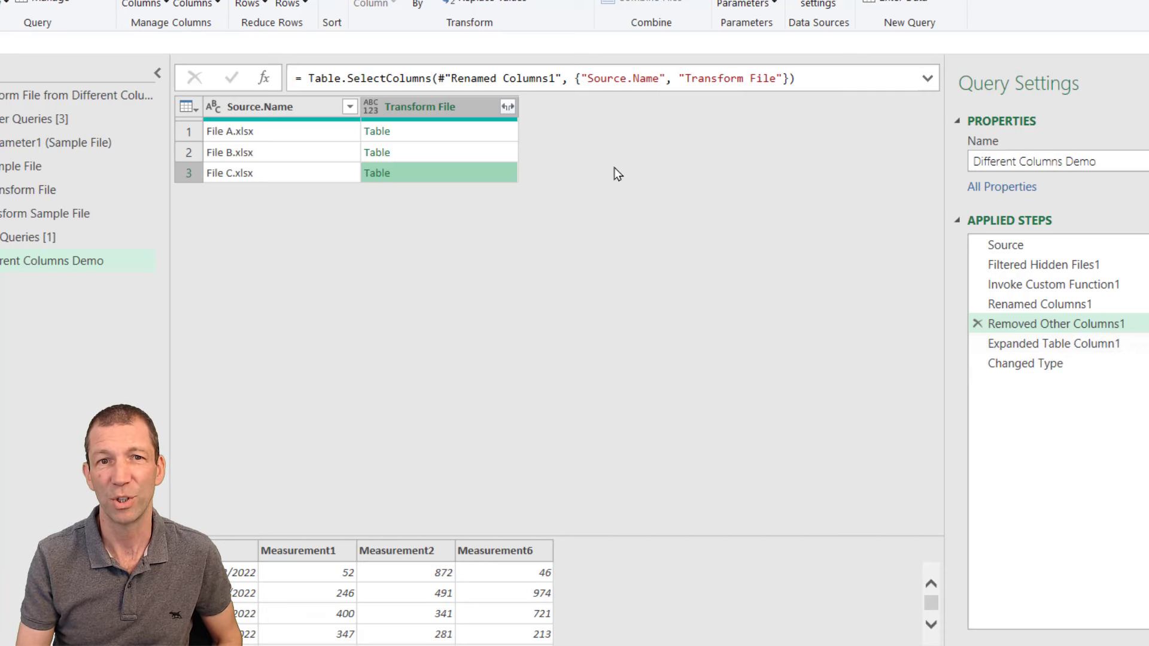
{"action": "left_click", "coordinate": [508, 107]}
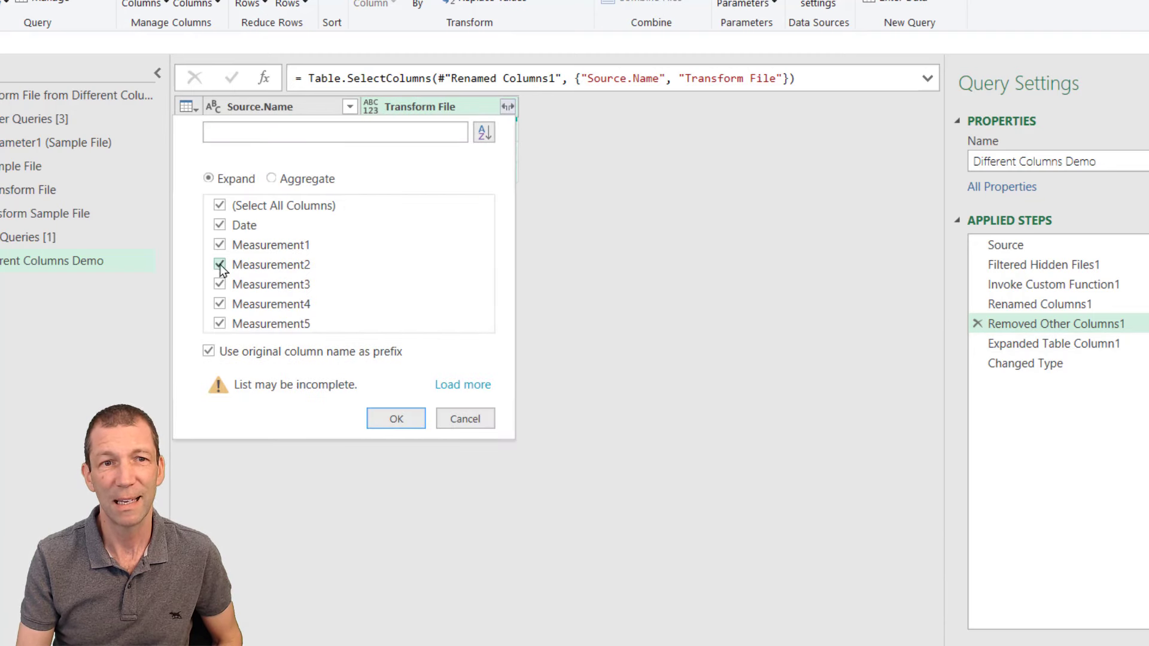
{"action": "left_click", "coordinate": [463, 419]}
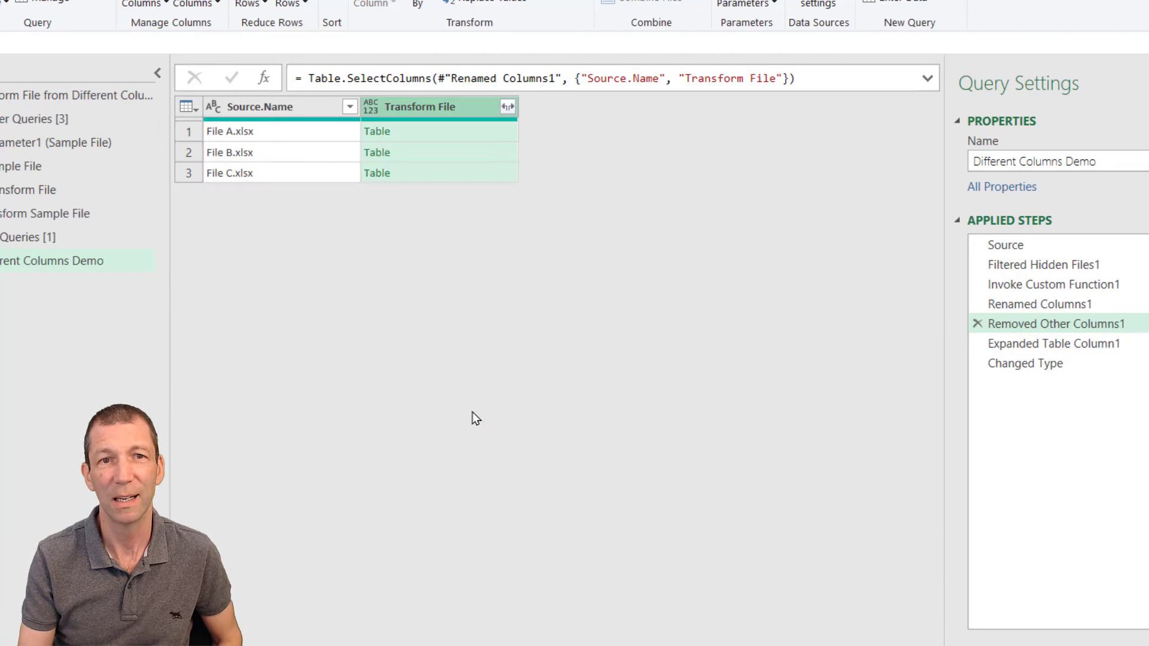
Show the Expanded Table Column1 formula in full and highlight its #"Sample File" column-name reference
{"action": "left_click", "coordinate": [1077, 349]}
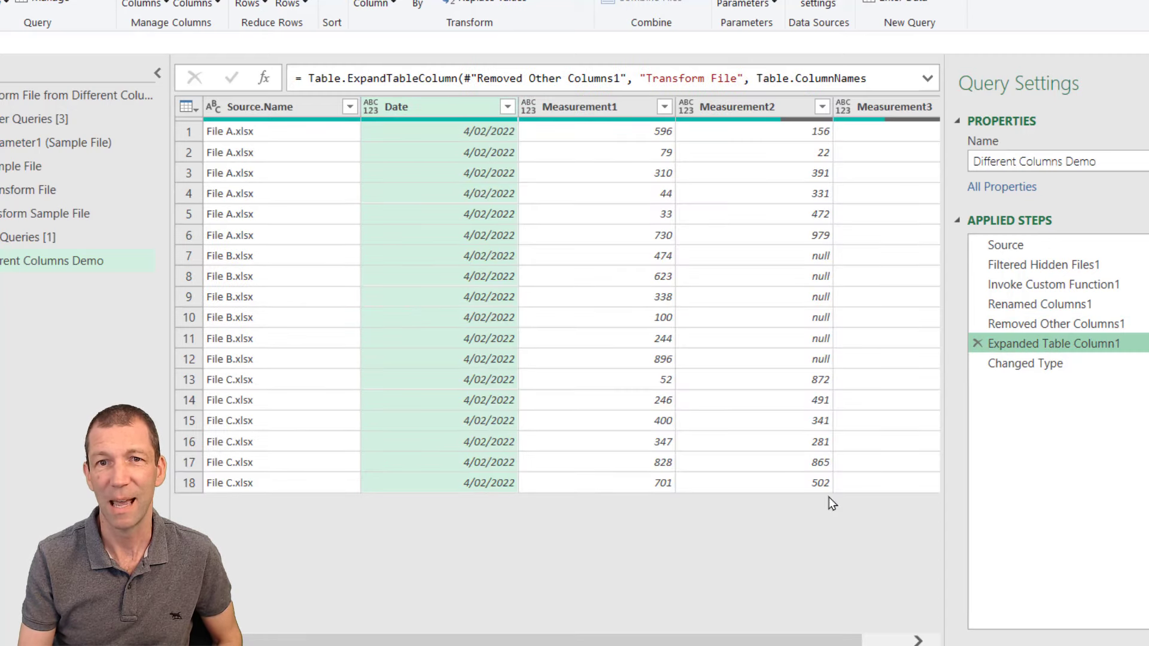
{"action": "scroll", "coordinate": [784, 617], "scroll_direction": "right", "scroll_amount": 2}
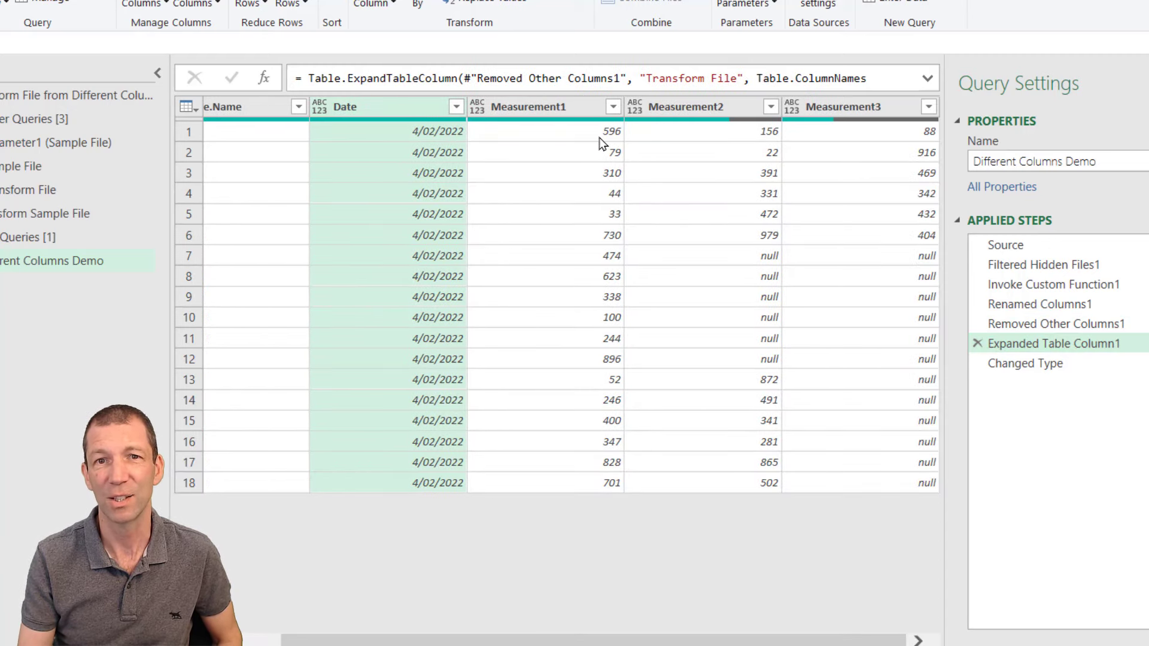
{"action": "left_click", "coordinate": [928, 79]}
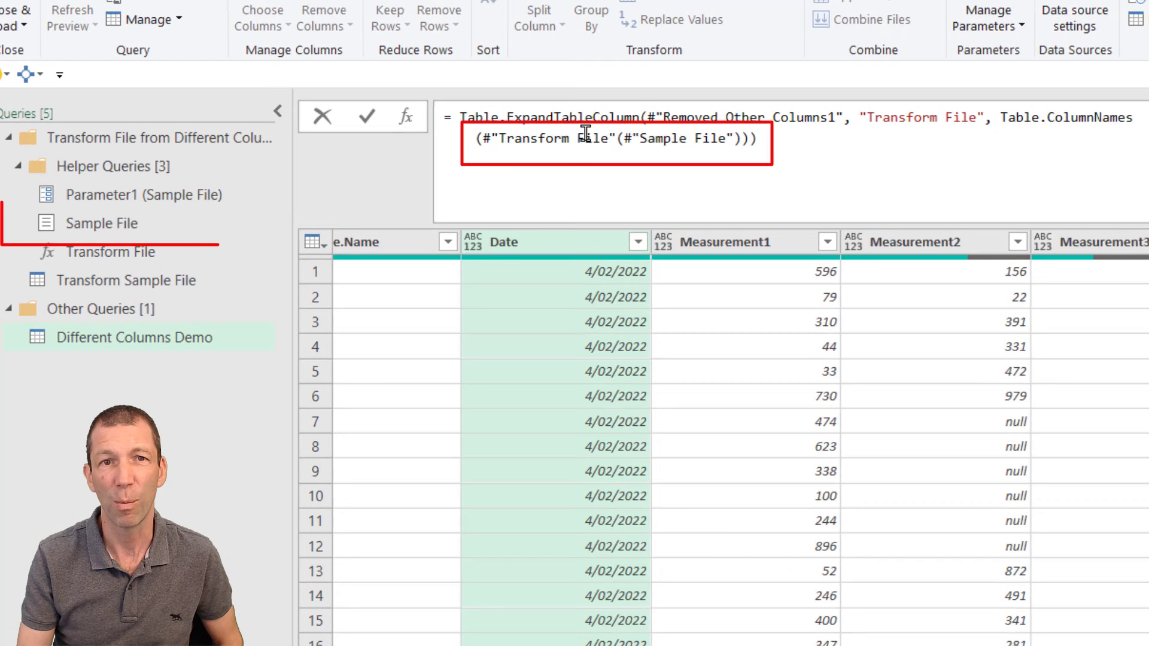
{"action": "left_click_drag", "start_coordinate": [624, 139], "coordinate": [735, 139]}
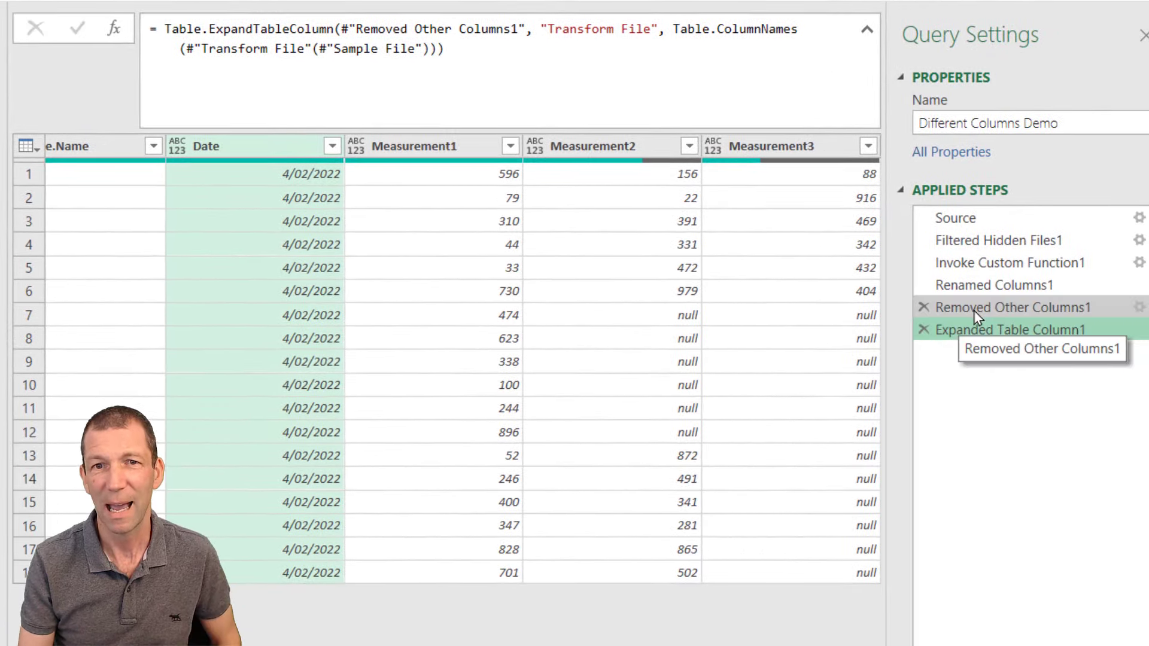
Rename the Removed Other Columns1 applied step to 'PreExpand'
{"action": "left_click", "coordinate": [977, 314]}
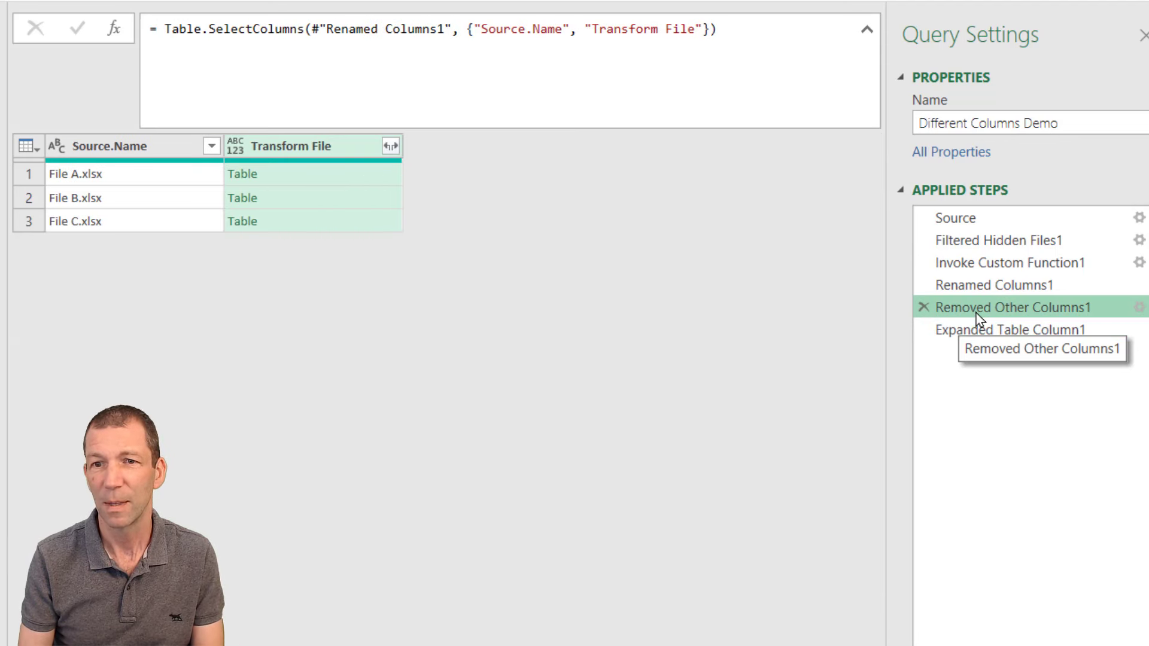
{"action": "double_click", "coordinate": [976, 311]}
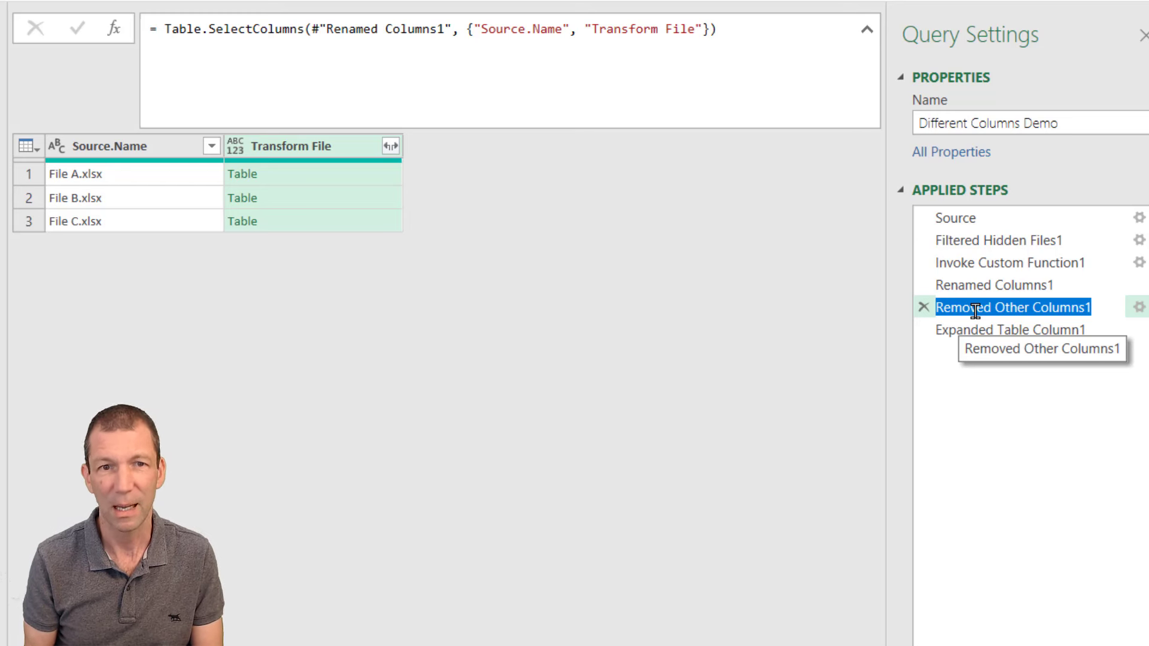
{"action": "type", "text": "Pre"}
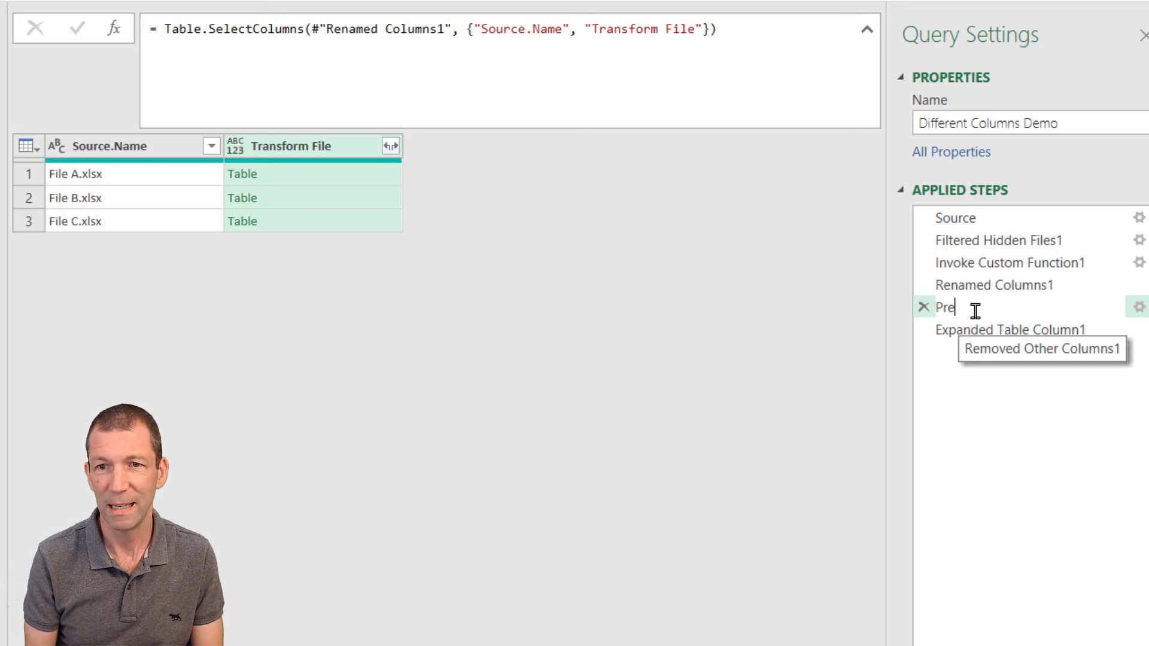
{"action": "type", "text": "Expand"}
{"action": "key", "text": "Return"}
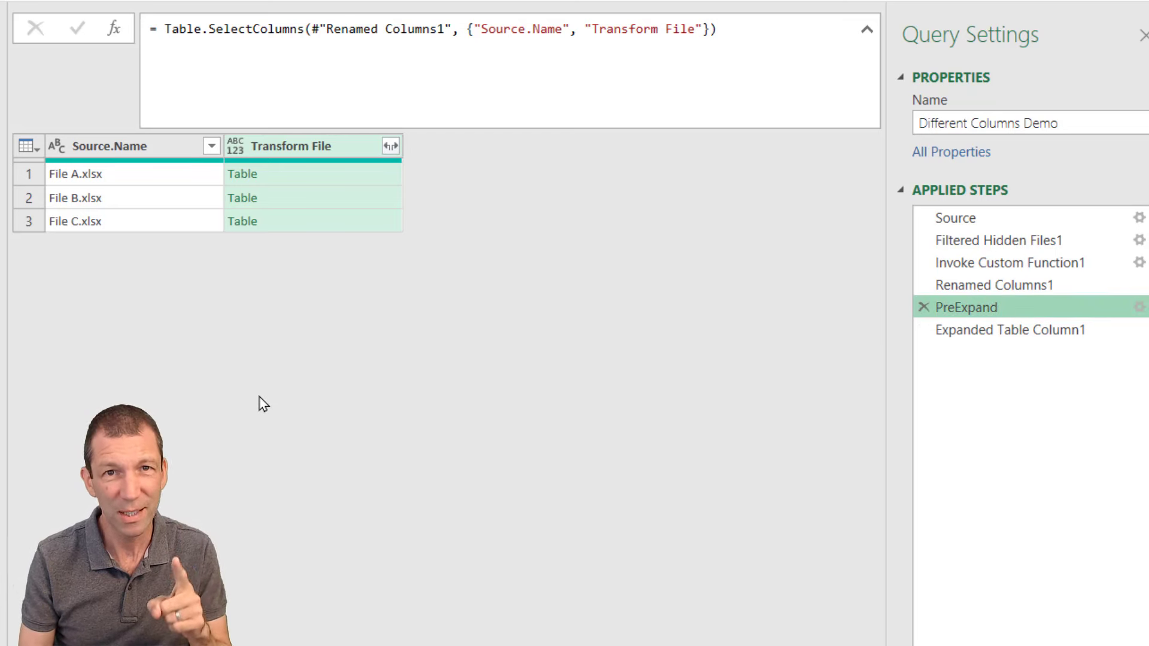
Drill down into PreExpand's Transform File column and preview the resulting file tables
{"action": "right_click", "coordinate": [323, 151]}
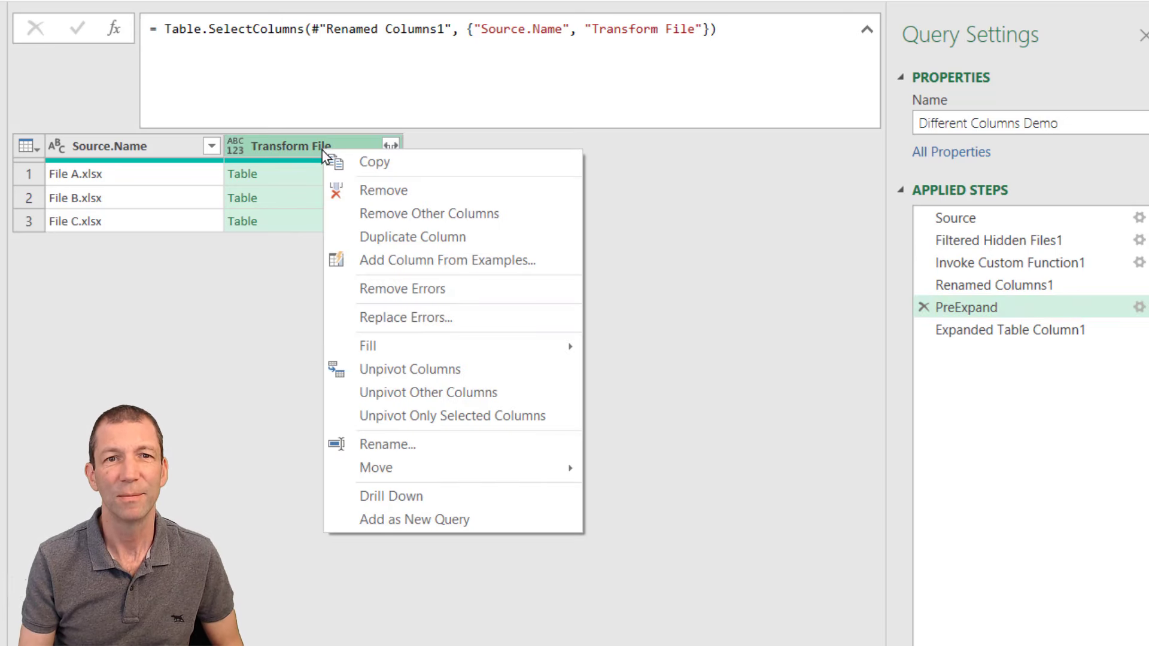
{"action": "left_click", "coordinate": [430, 505]}
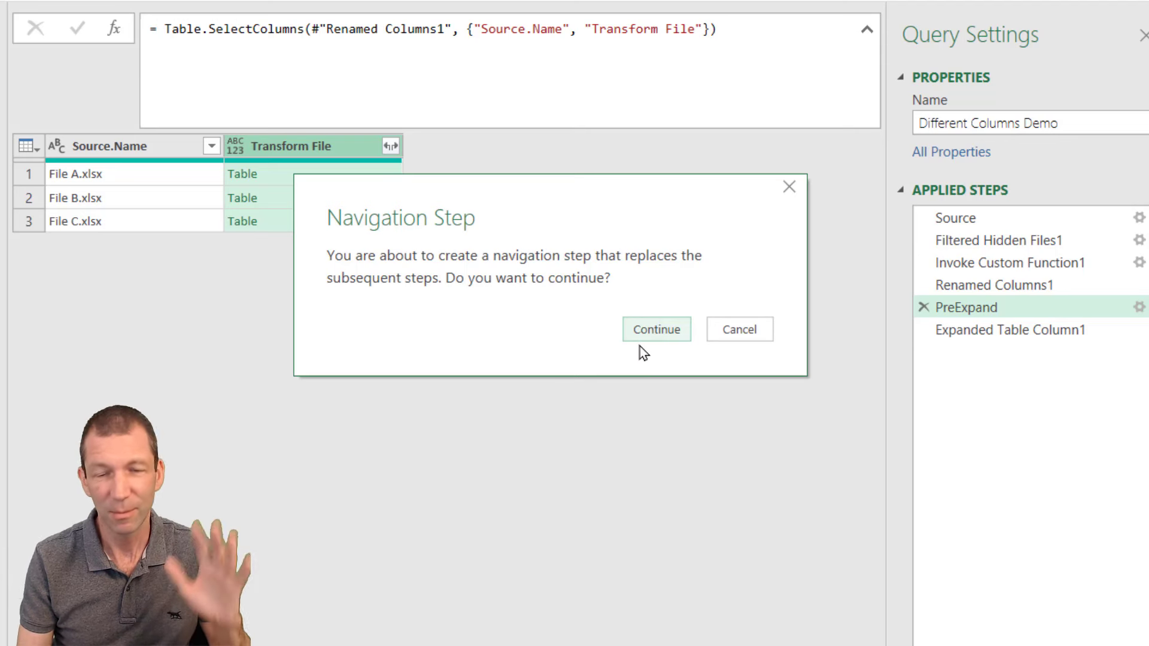
{"action": "left_click", "coordinate": [655, 331]}
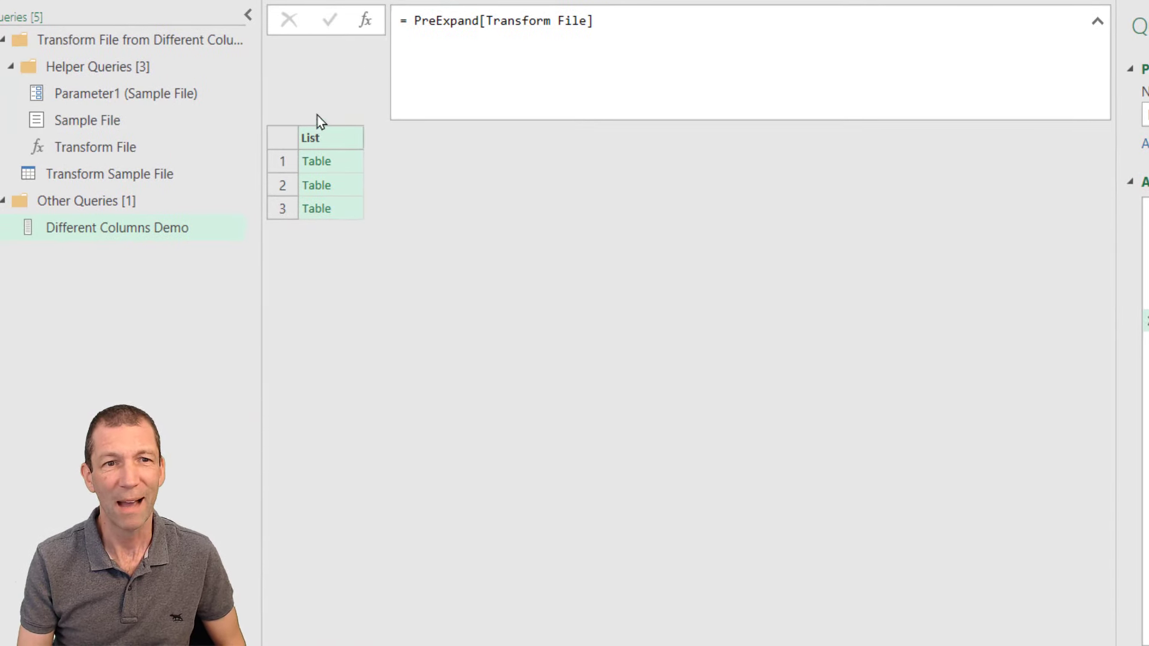
{"action": "left_click", "coordinate": [349, 168]}
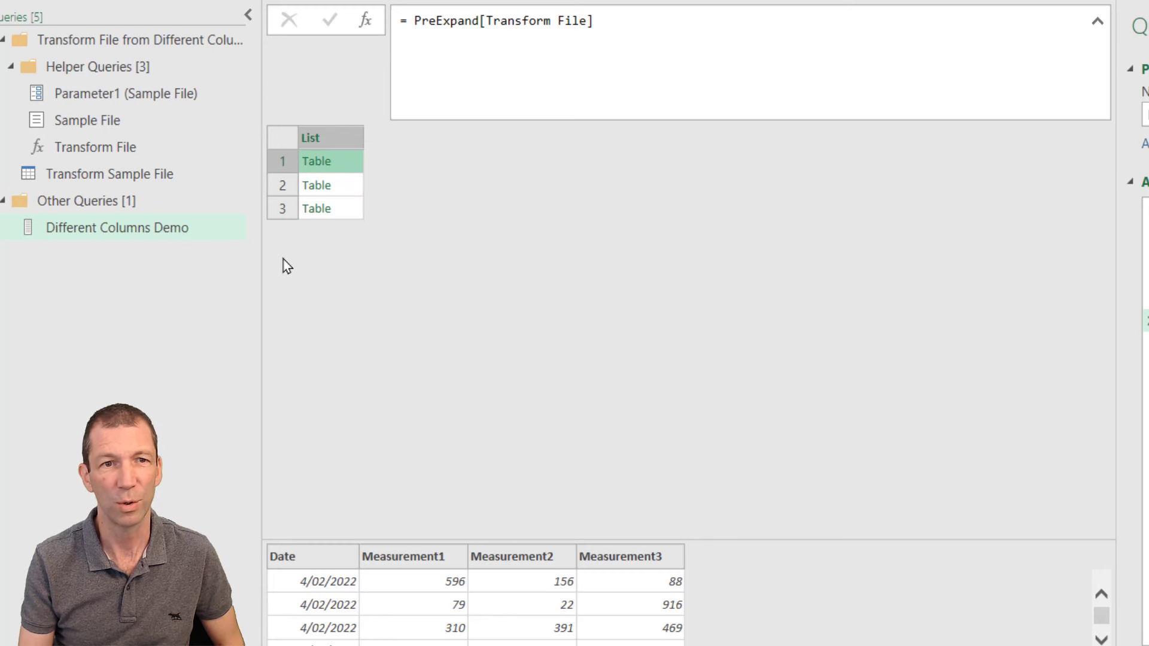
{"action": "left_click", "coordinate": [356, 193]}
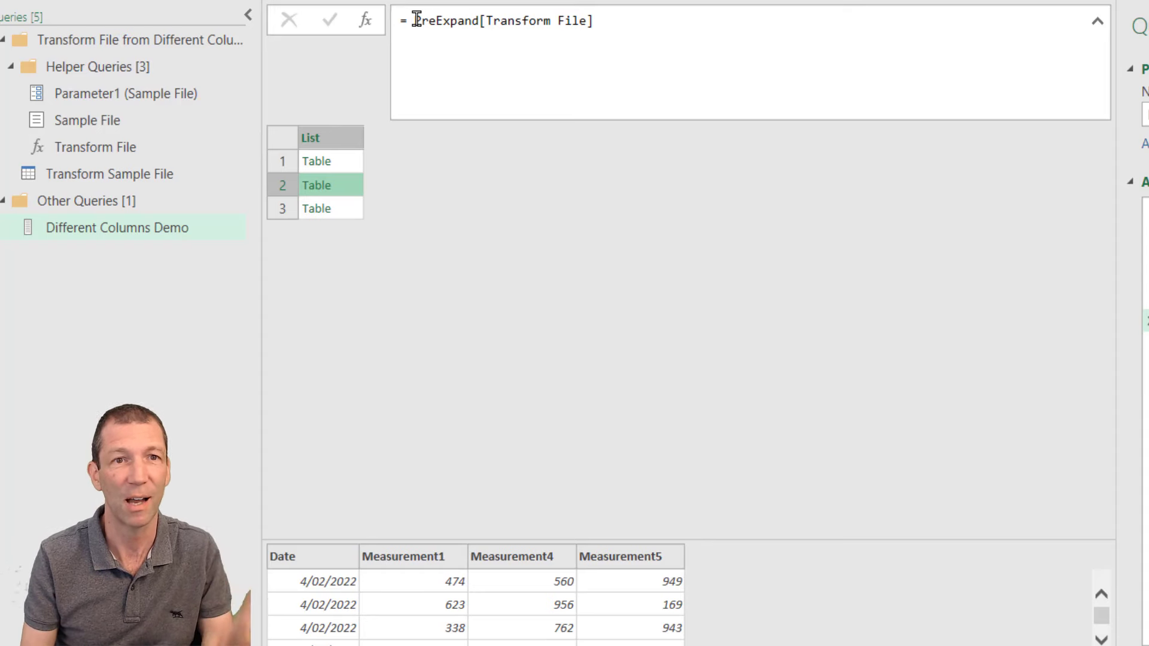
{"action": "left_click", "coordinate": [417, 20]}
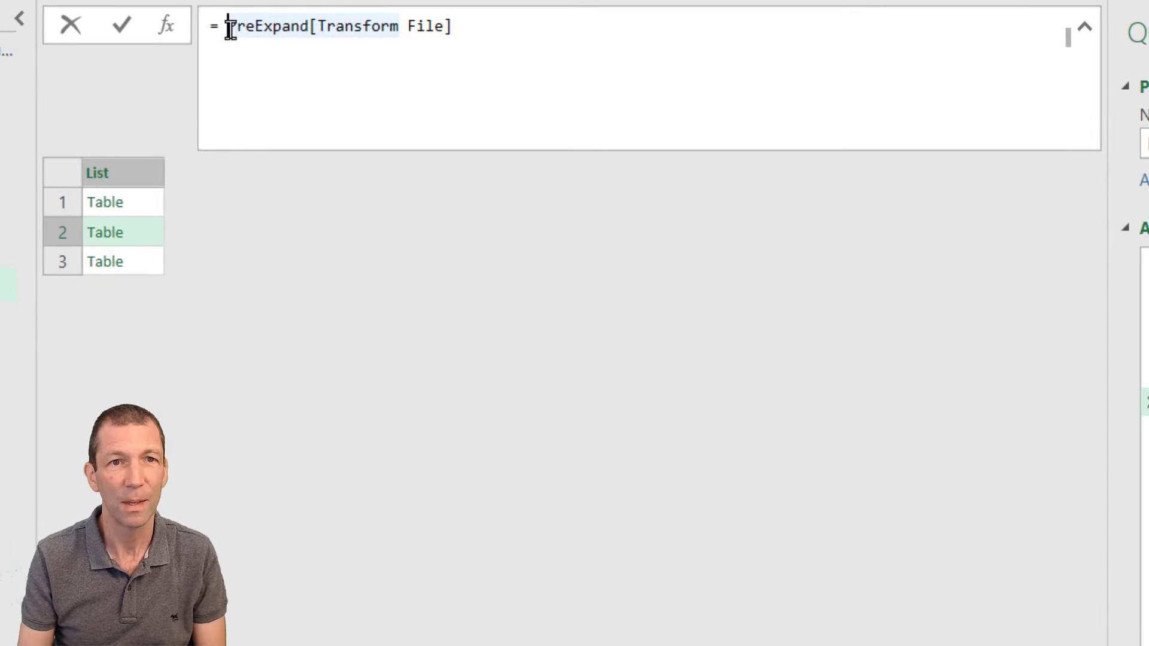
Change the formula to List.Transform(PreExpand[Transform File], each Table.ColumnNames(_))
{"action": "left_click", "coordinate": [231, 29]}
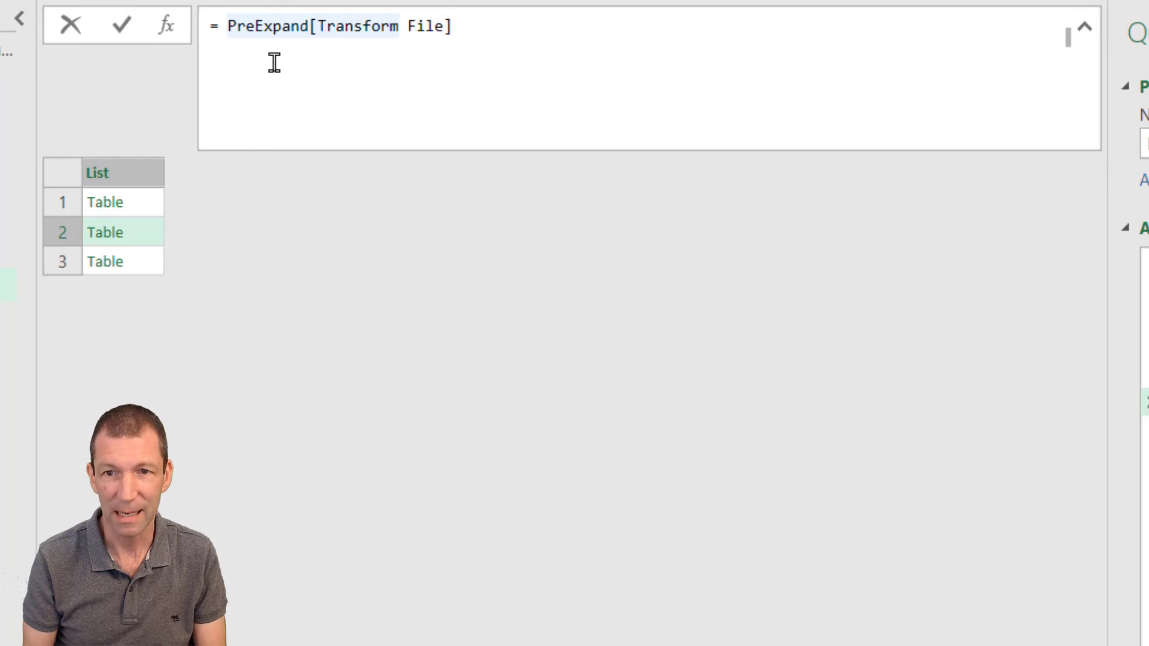
{"action": "type", "text": "List"}
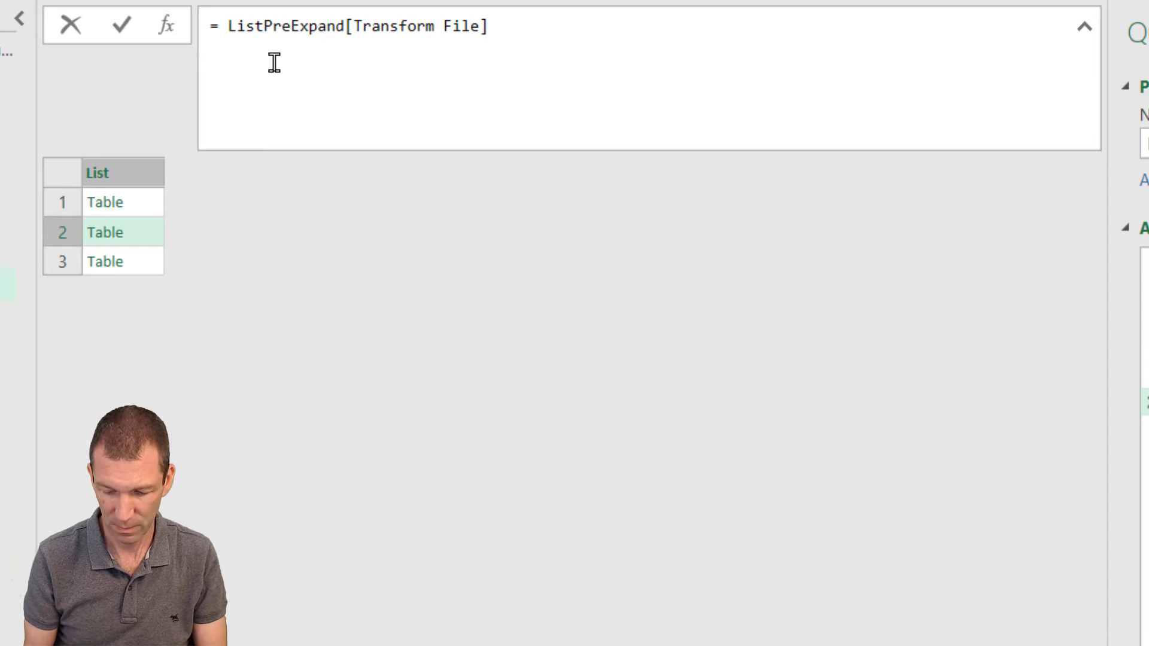
{"action": "type", "text": ">"}
{"action": "key", "text": "BackSpace"}
{"action": "type", "text": ".Transf"}
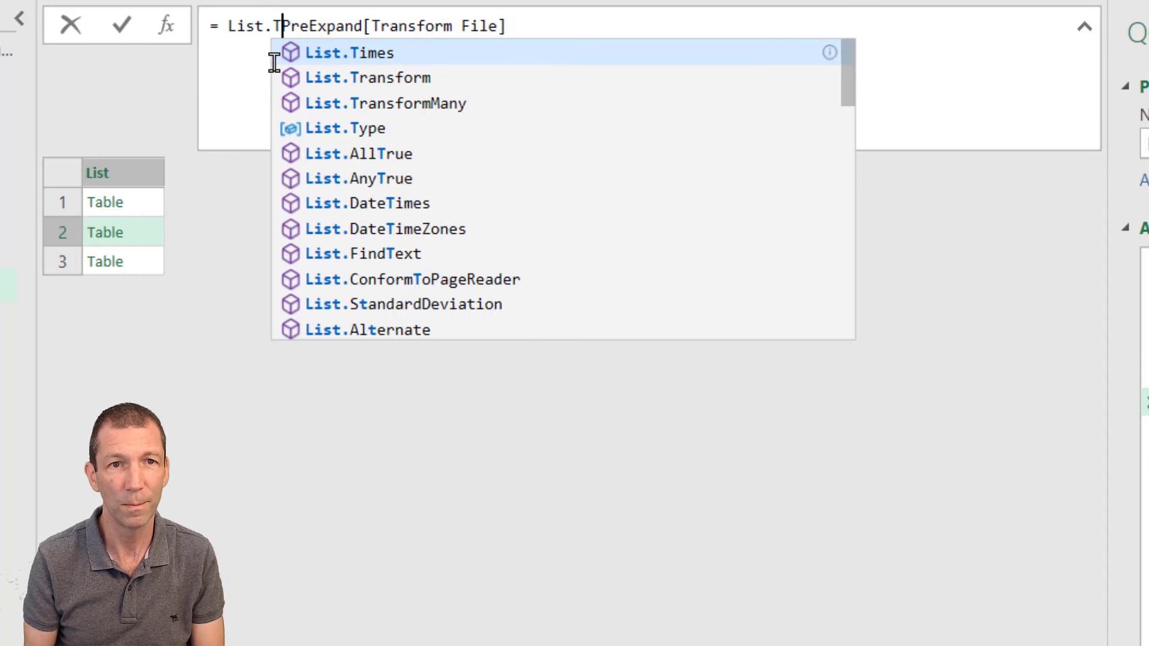
{"action": "type", "text": "orm"}
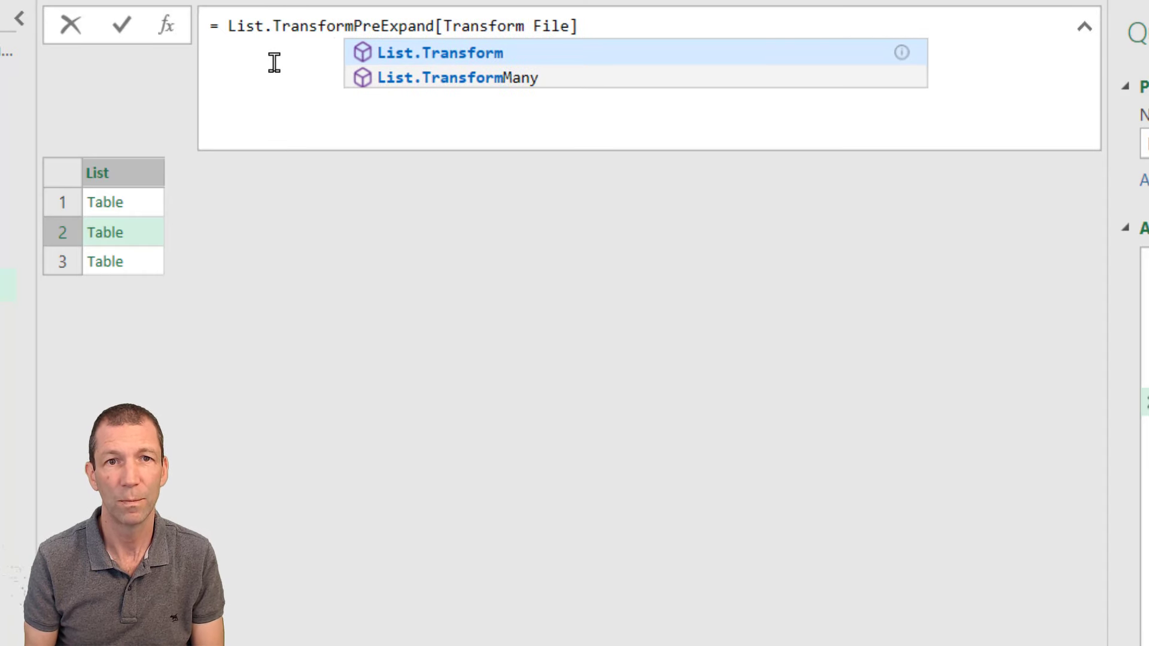
{"action": "type", "text": "("}
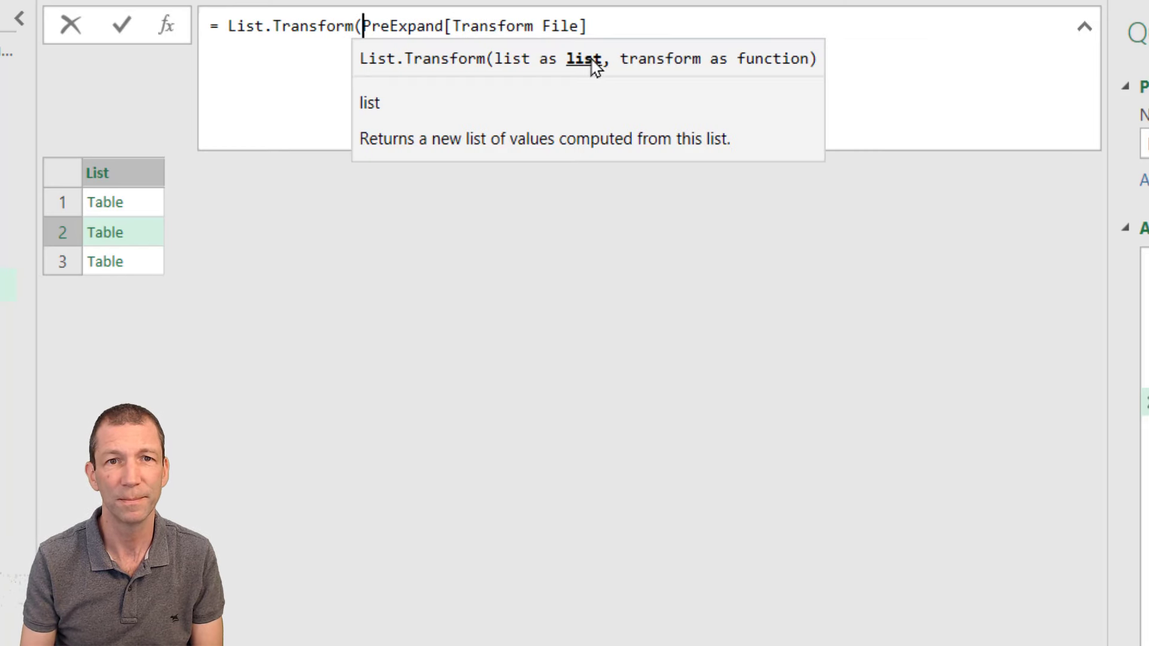
{"action": "left_click", "coordinate": [621, 22]}
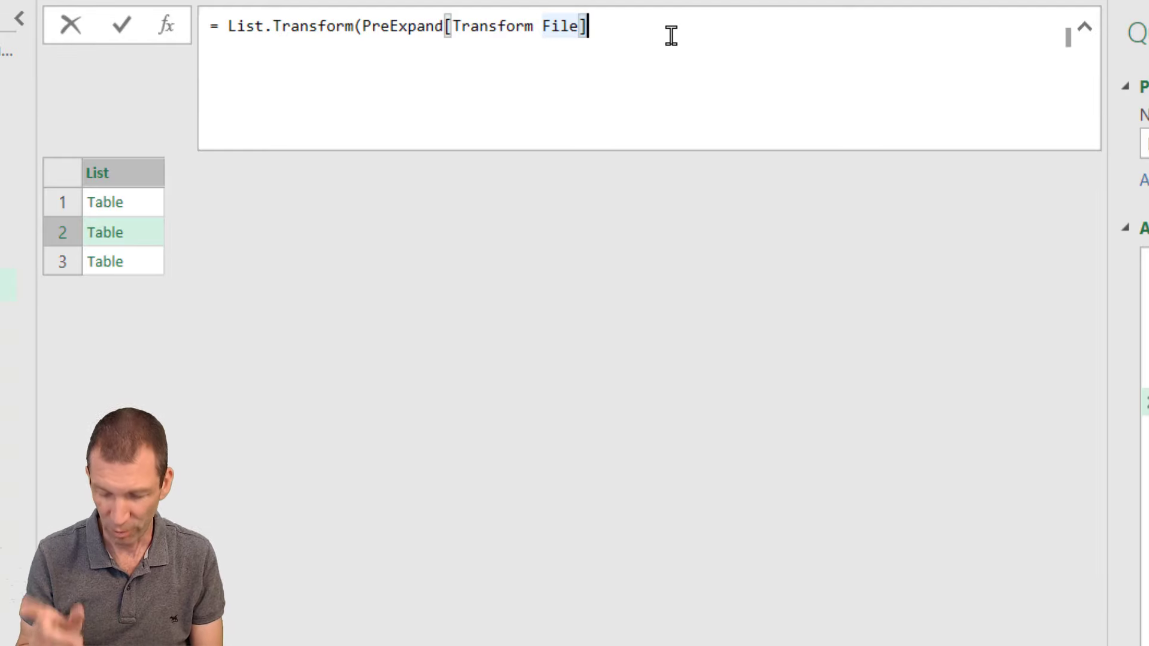
{"action": "type", "text": ", eac"}
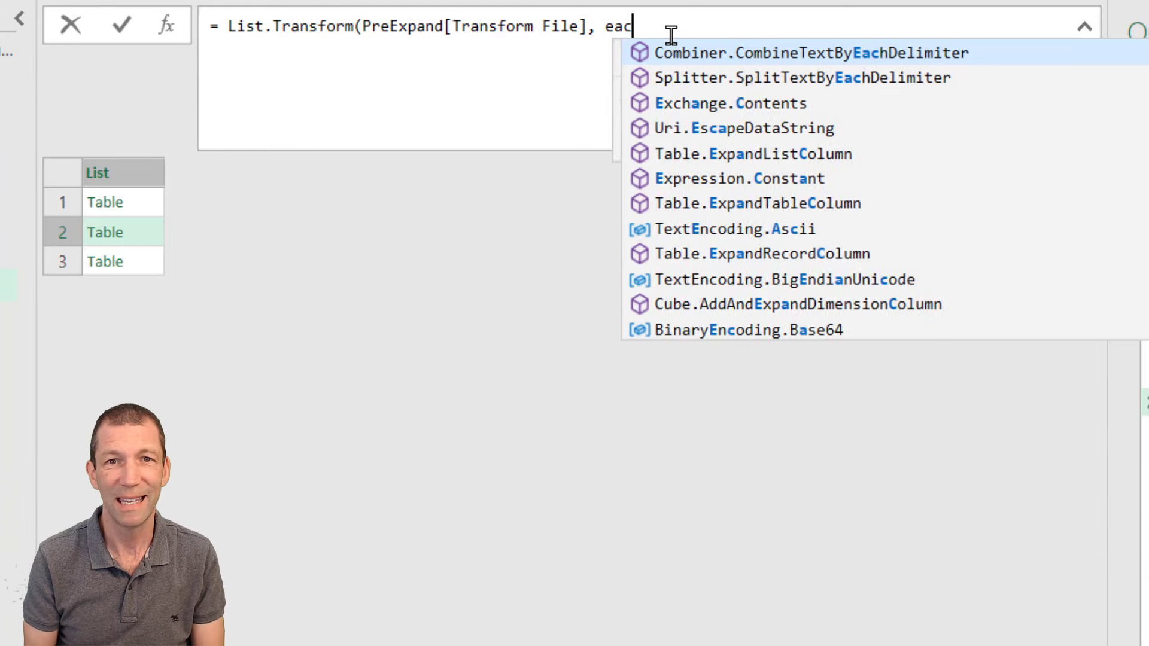
{"action": "type", "text": "h Table.Col"}
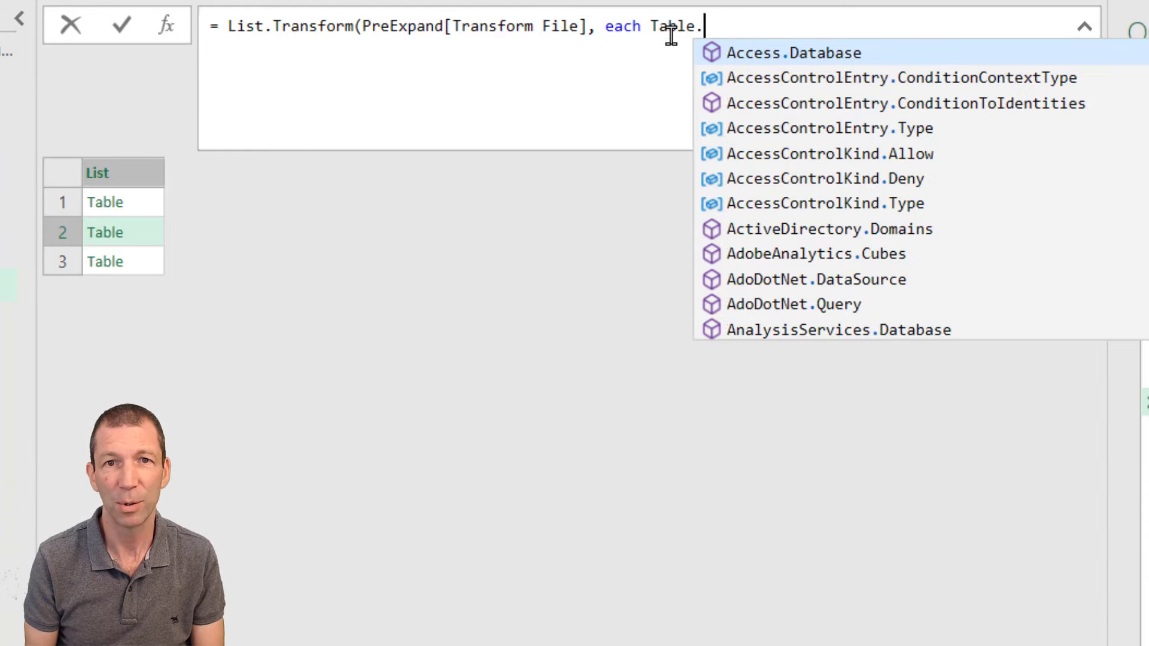
{"action": "key", "text": "Down"}
{"action": "key", "text": "Down"}
{"action": "key", "text": "Down"}
{"action": "key", "text": "Down"}
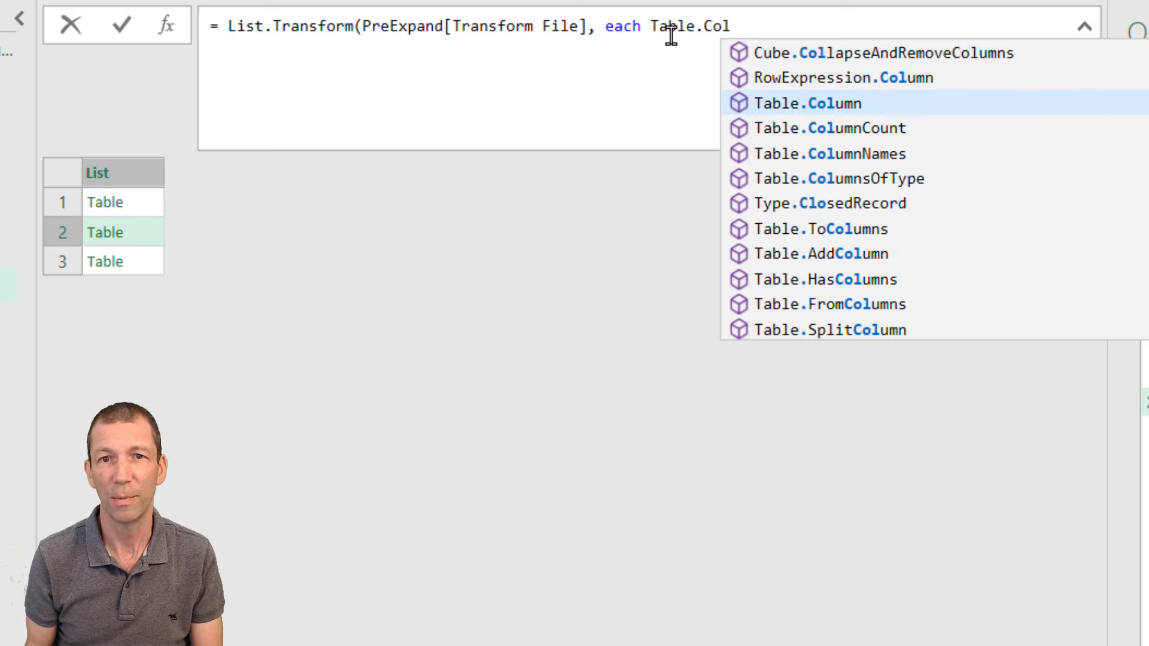
{"action": "key", "text": "Tab"}
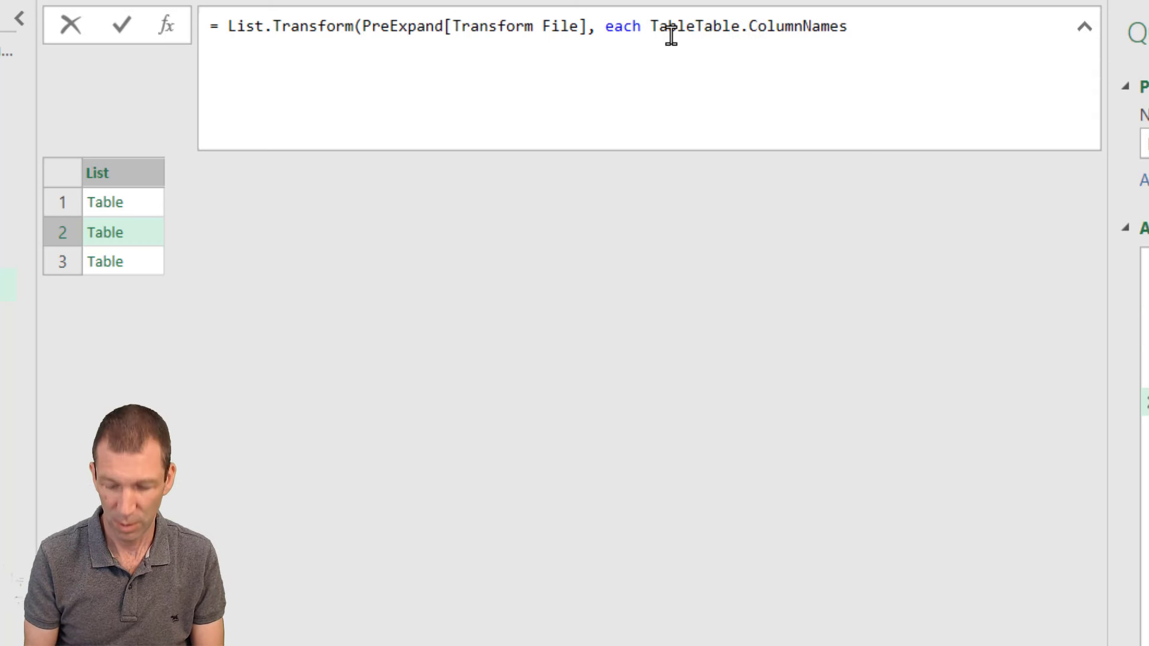
{"action": "type", "text": "(_)"}
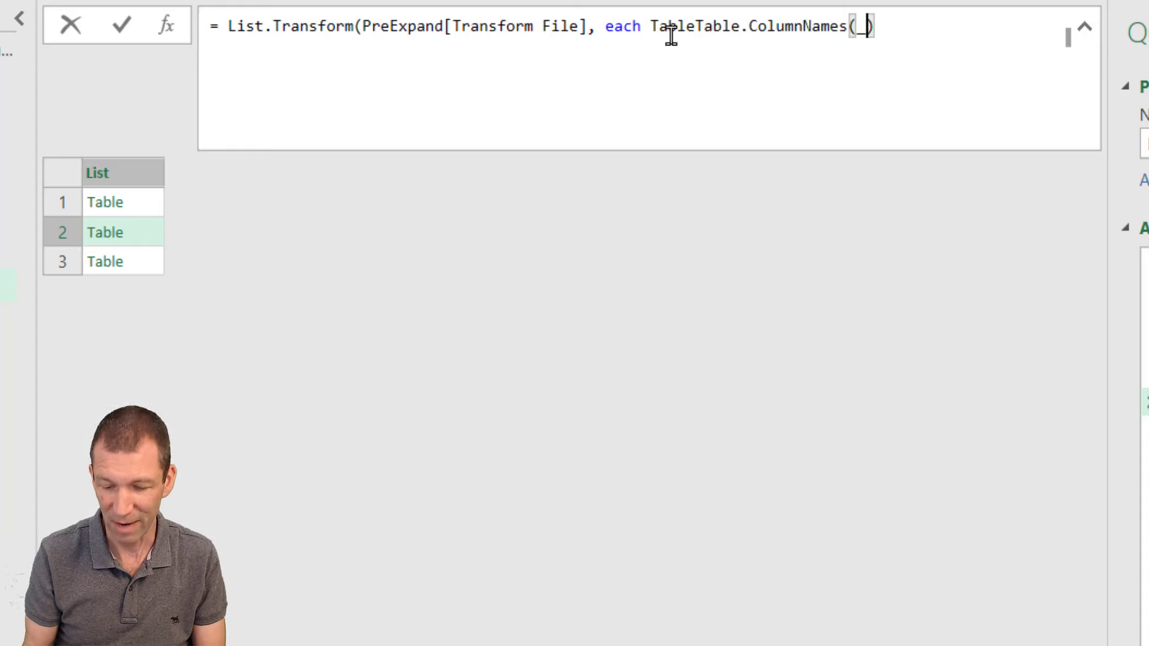
{"action": "type", "text": " )"}
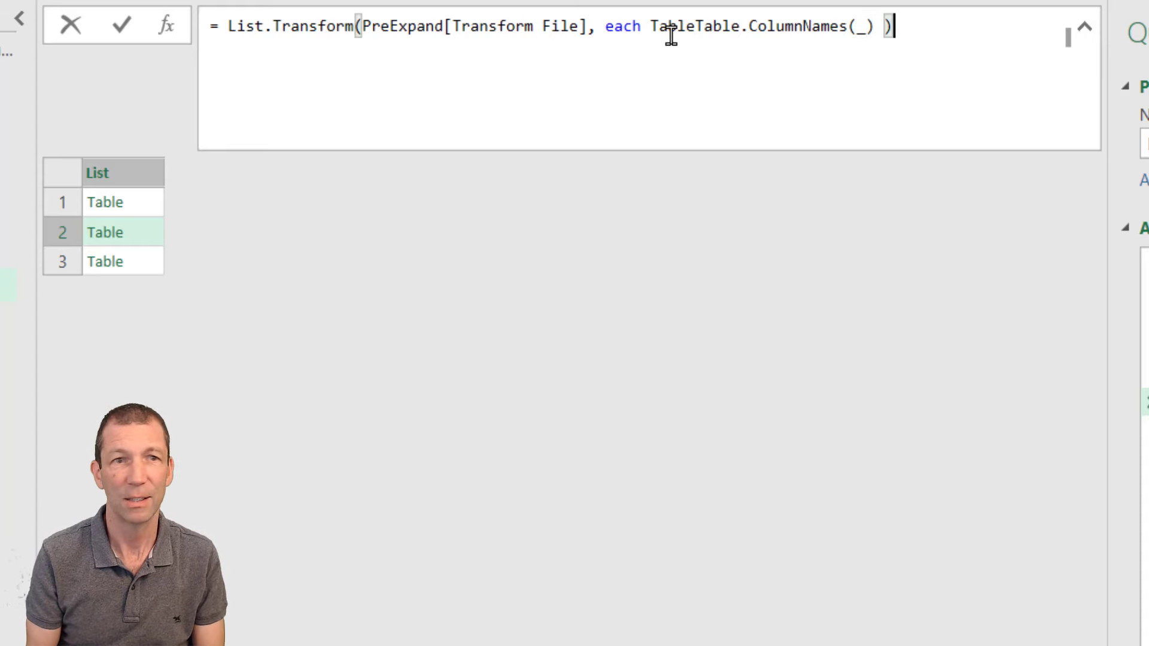
{"action": "key", "text": "Return"}
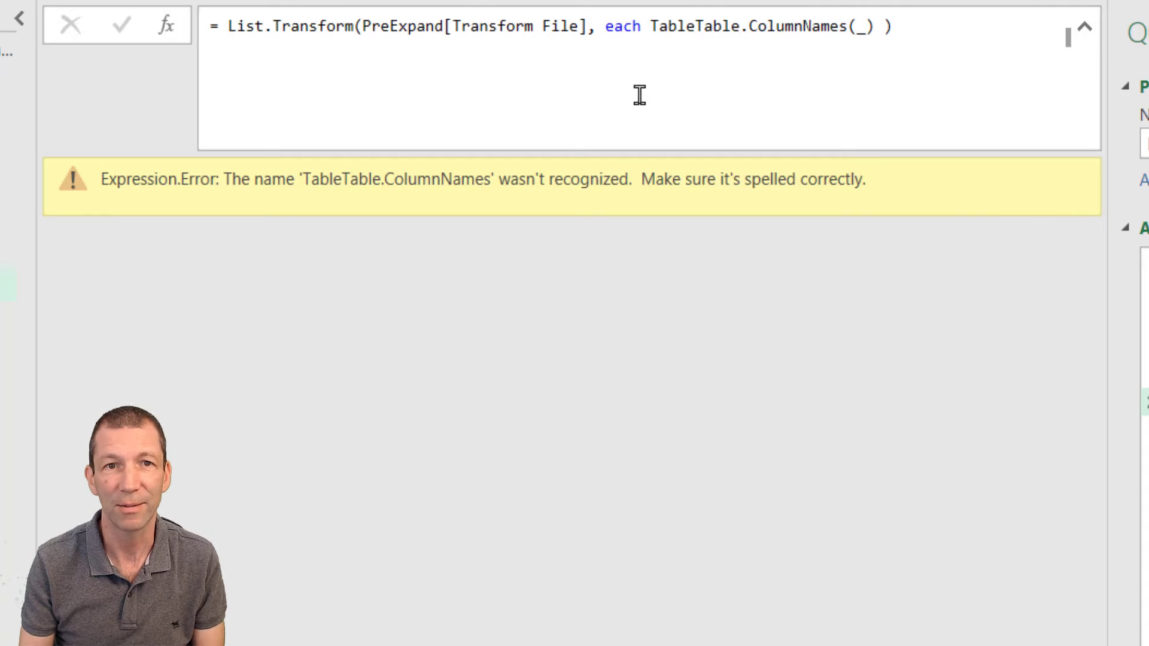
Correct the doubled 'TableTable' typo in the formula to Table.ColumnNames
{"action": "double_click", "coordinate": [668, 25]}
{"action": "left_click", "coordinate": [694, 37]}
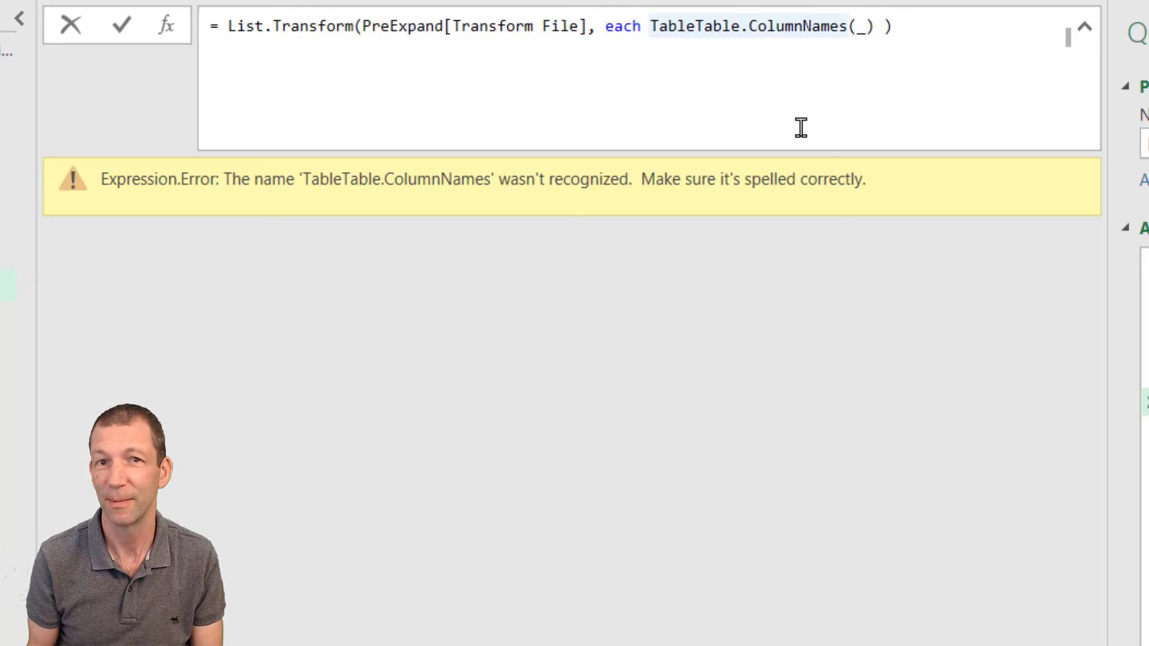
{"action": "key", "text": "BackSpace"}
{"action": "key", "text": "BackSpace"}
{"action": "key", "text": "BackSpace"}
{"action": "key", "text": "BackSpace"}
{"action": "key", "text": "BackSpace"}
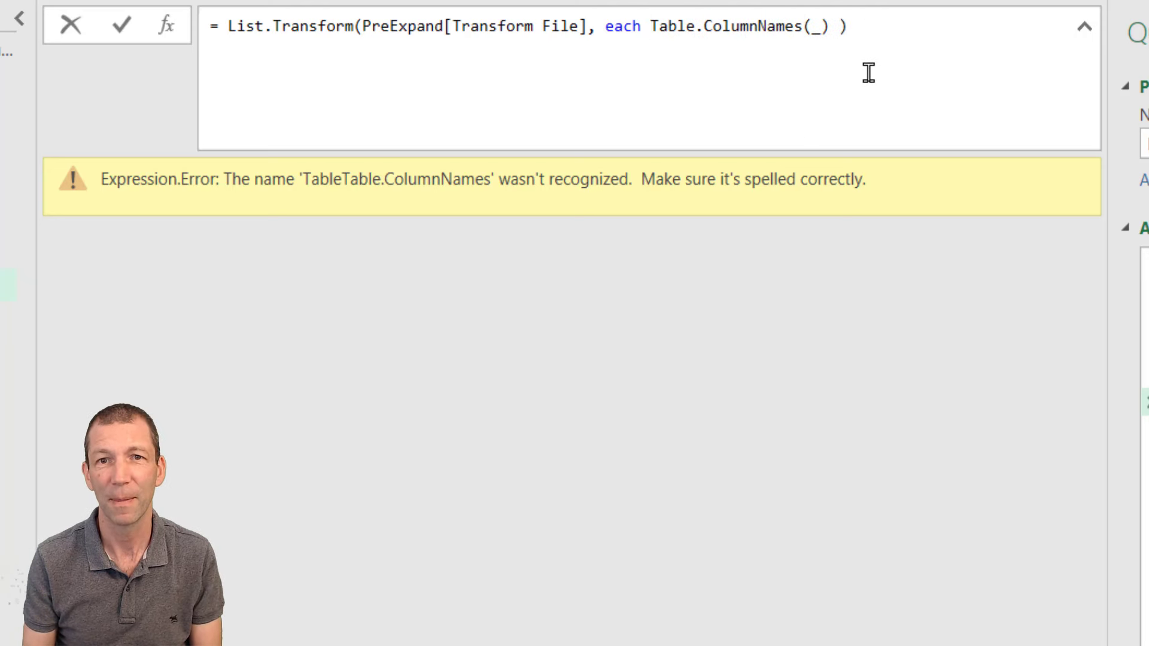
{"action": "left_click", "coordinate": [878, 41]}
Preview each file's column-name list, then begin wrapping the formula with 'List.Union('
{"action": "key", "text": "Return"}
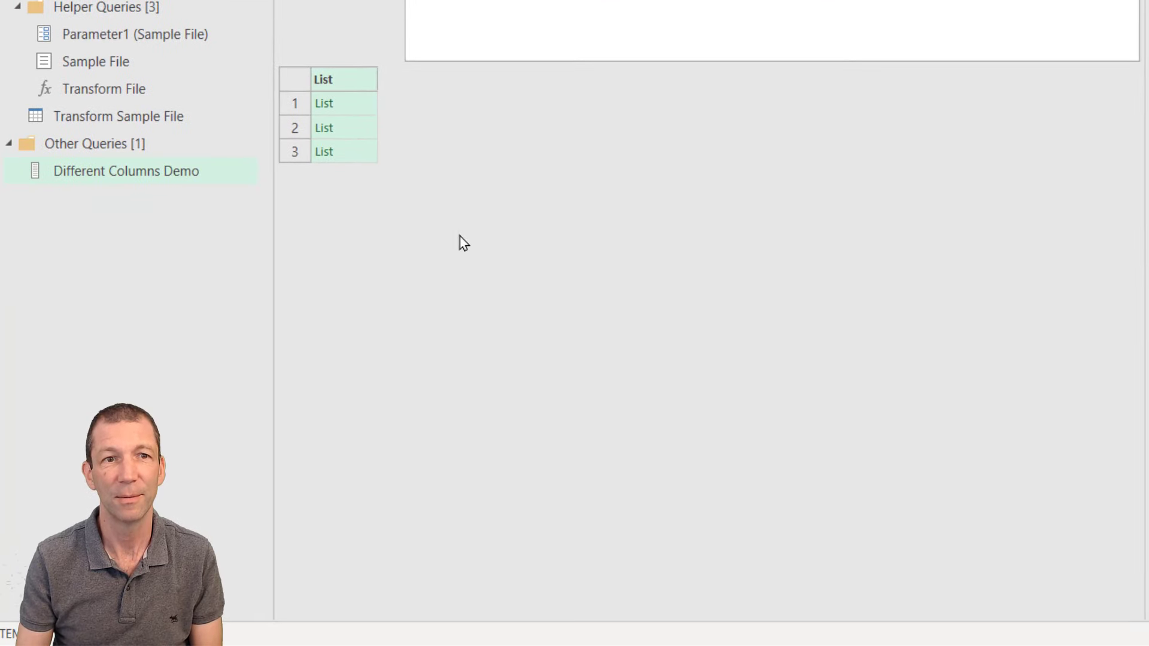
{"action": "left_click", "coordinate": [363, 107]}
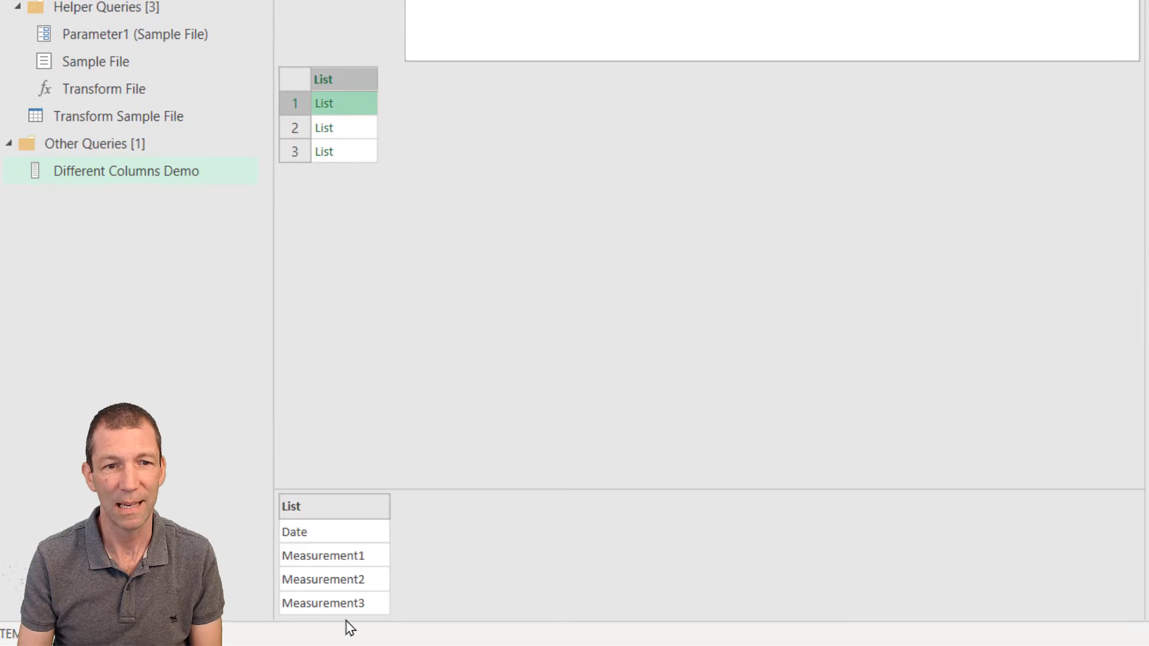
{"action": "left_click", "coordinate": [353, 132]}
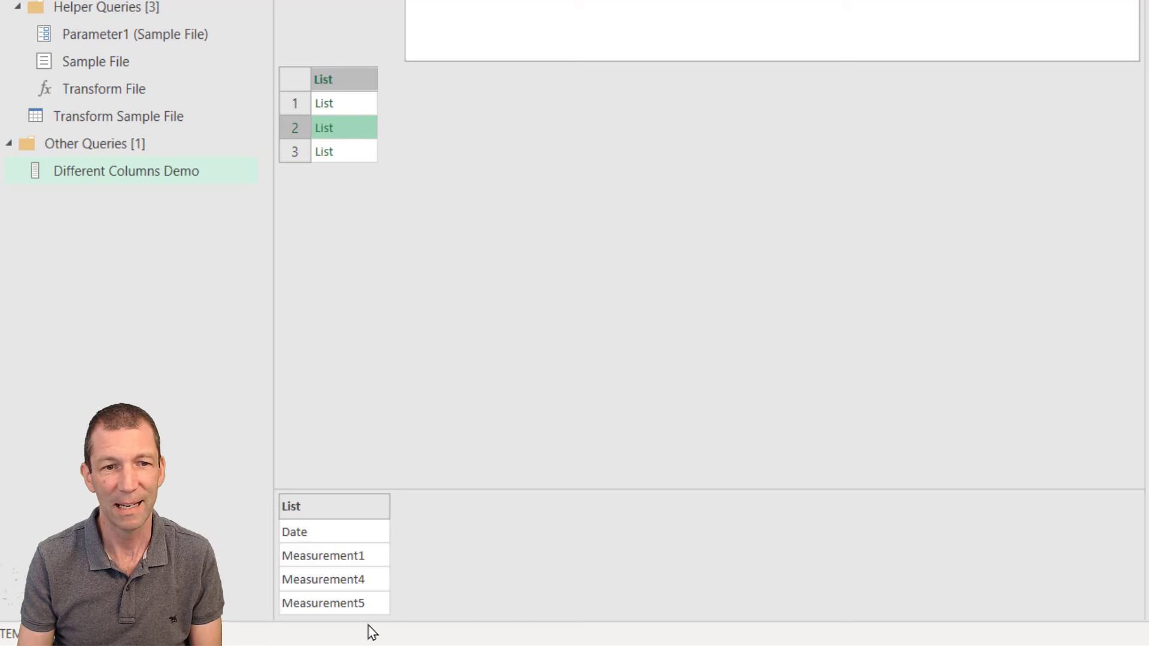
{"action": "left_click", "coordinate": [361, 153]}
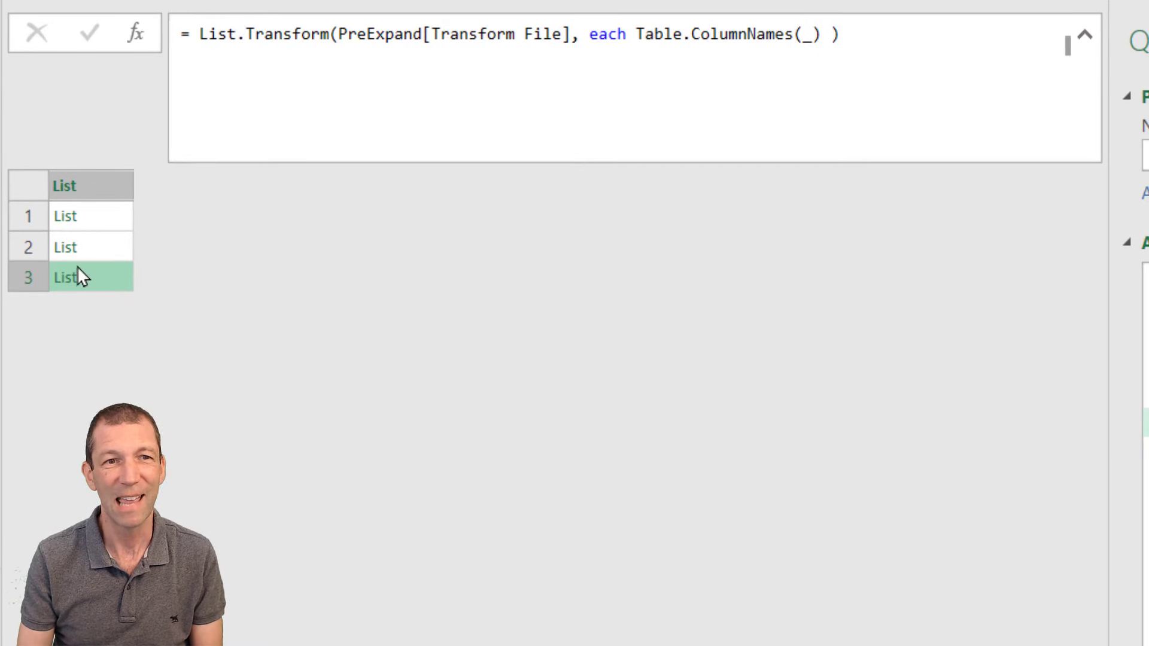
{"action": "left_click", "coordinate": [199, 33]}
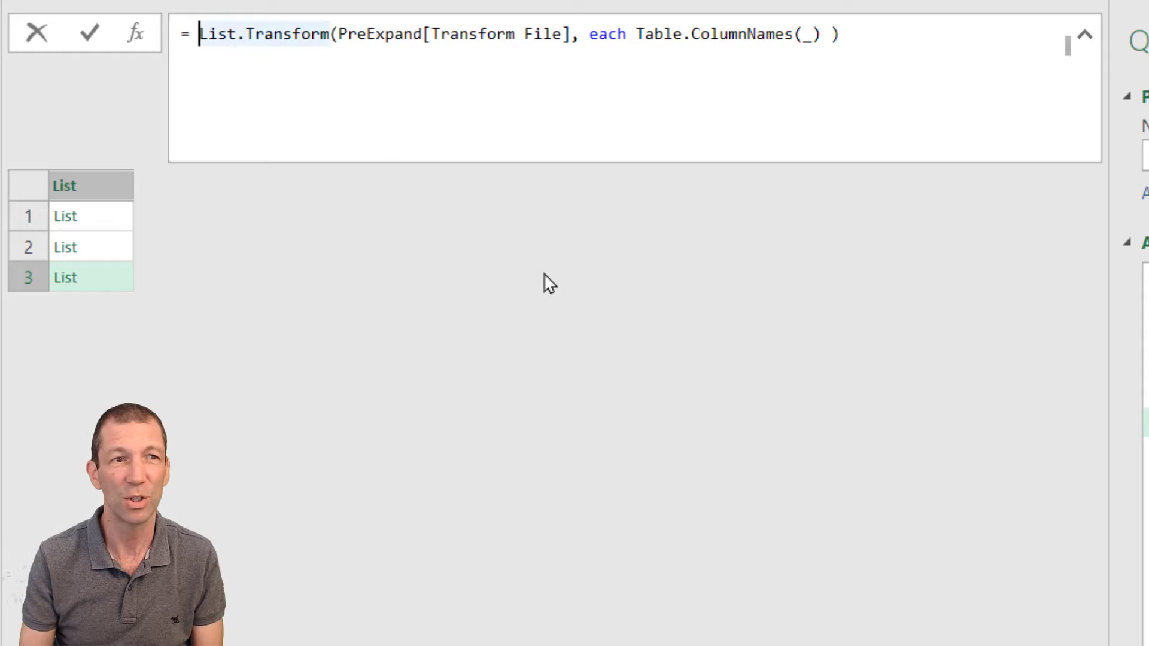
{"action": "type", "text": "List.U"}
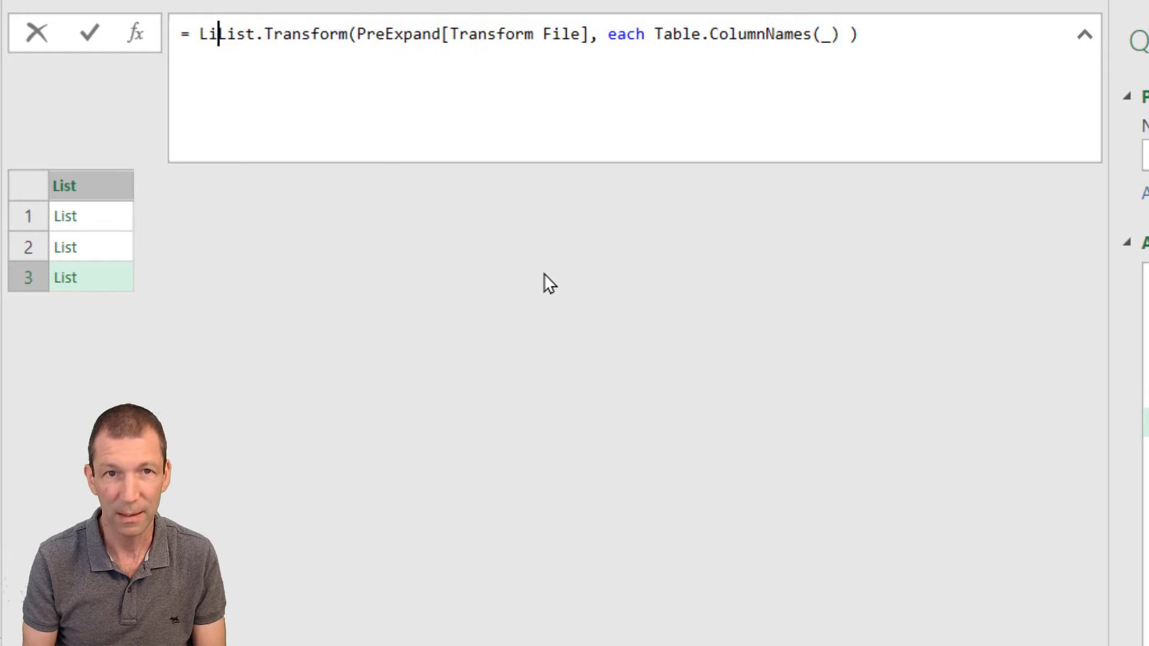
{"action": "type", "text": "nion("}
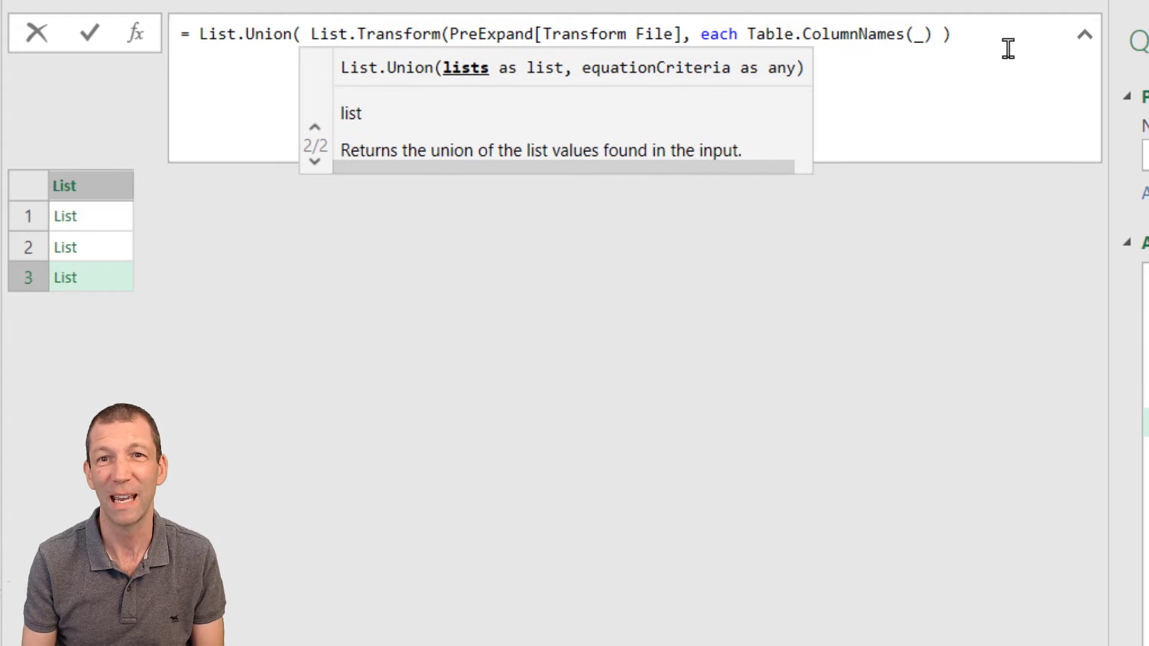
Close and commit the List.Union formula, widening the List column to read Date and Measurement1–6
{"action": "left_click", "coordinate": [1010, 48]}
{"action": "type", "text": ")"}
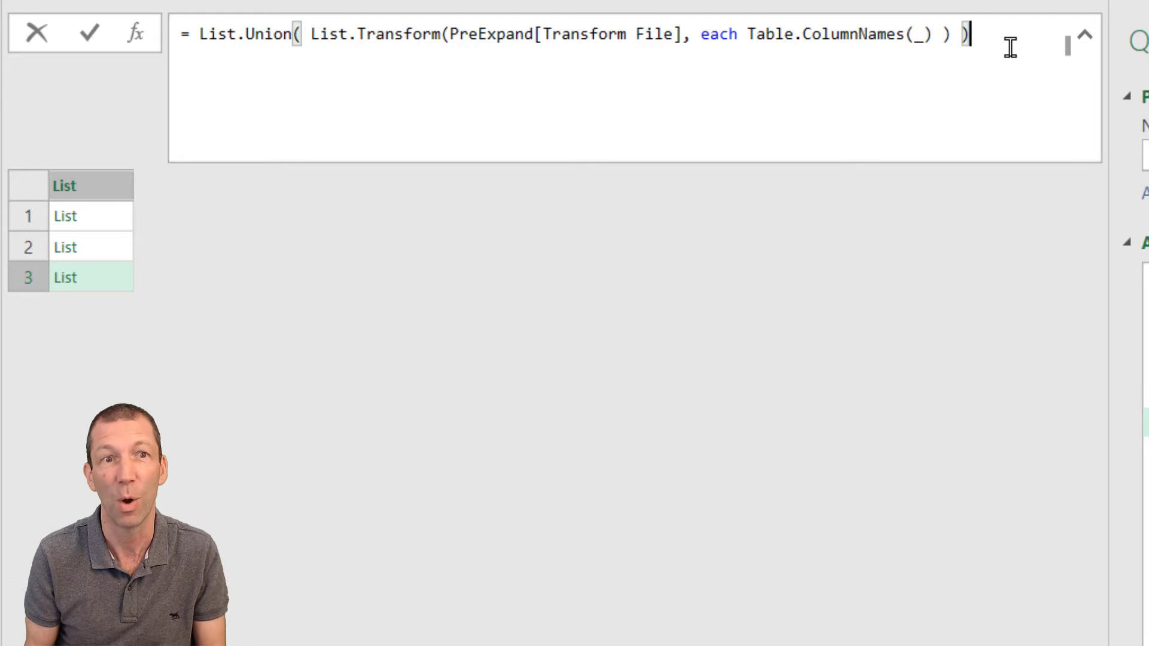
{"action": "key", "text": "Return"}
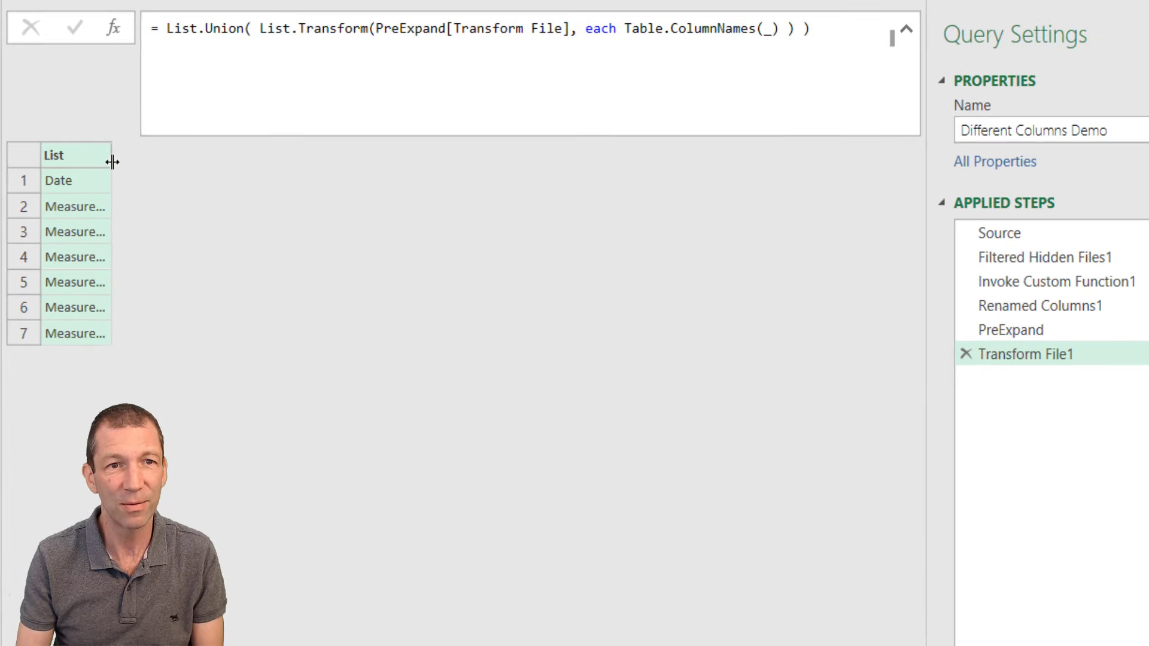
{"action": "left_click_drag", "start_coordinate": [113, 162], "coordinate": [170, 163]}
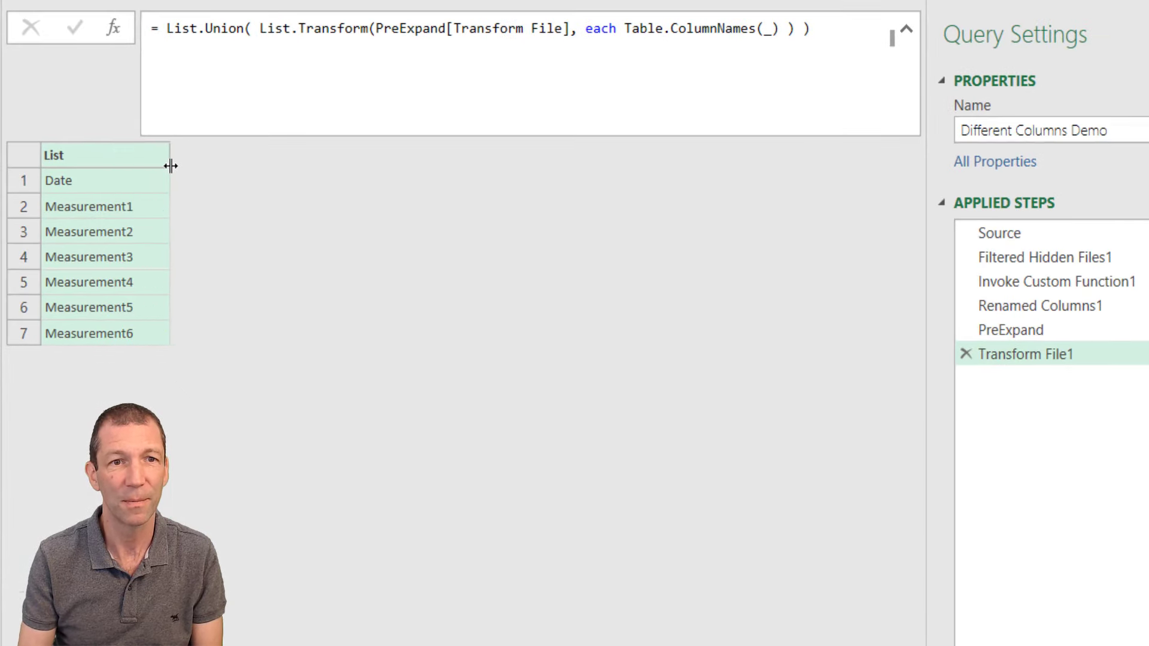
Rename the Transform File1 step to HEADINGS
{"action": "double_click", "coordinate": [1072, 359]}
{"action": "type", "text": "HEADINGS"}
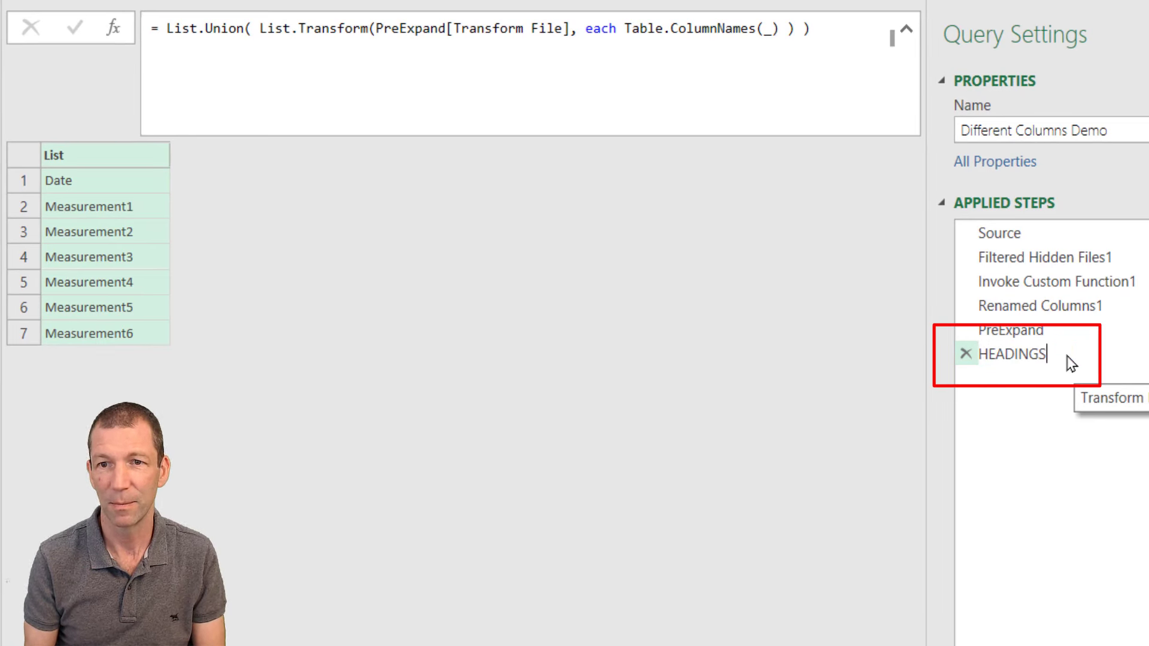
{"action": "key", "text": "Return"}
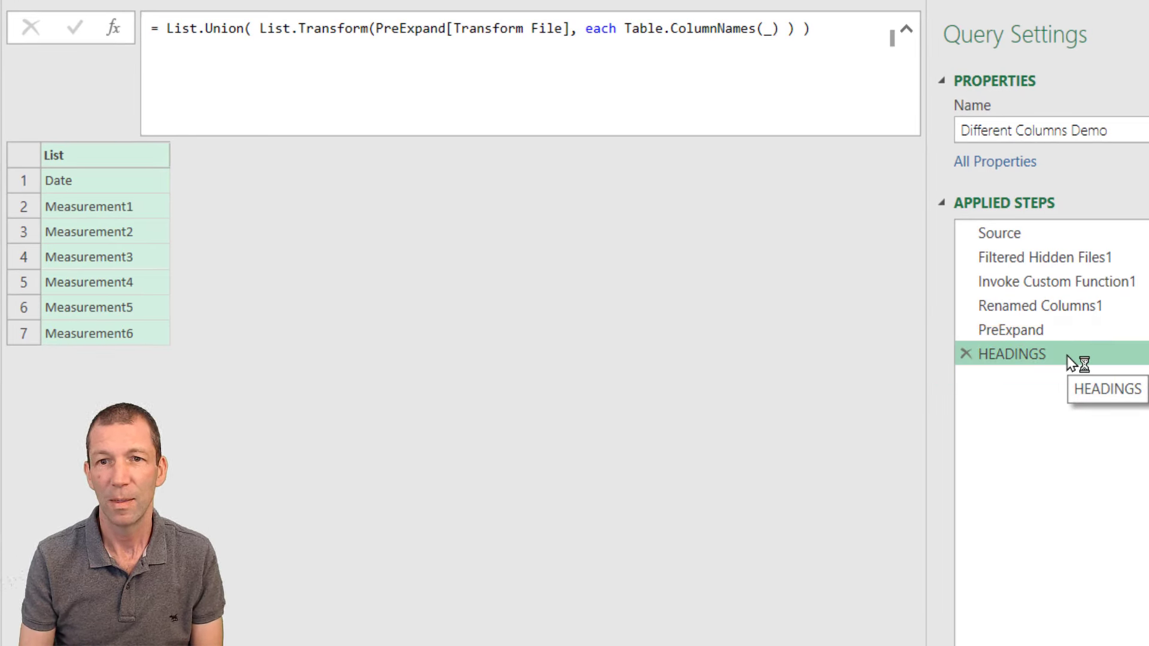
Add a Custom1 step after HEADINGS and change its formula reference to PreExpand
{"action": "left_click", "coordinate": [113, 30]}
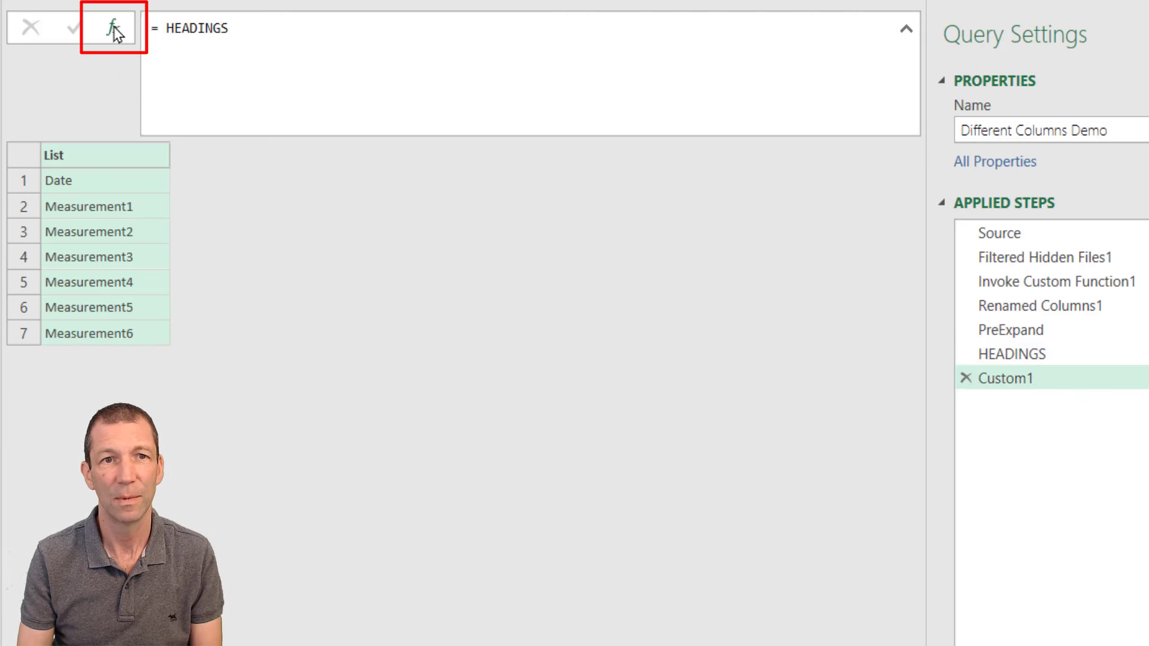
{"action": "double_click", "coordinate": [207, 27]}
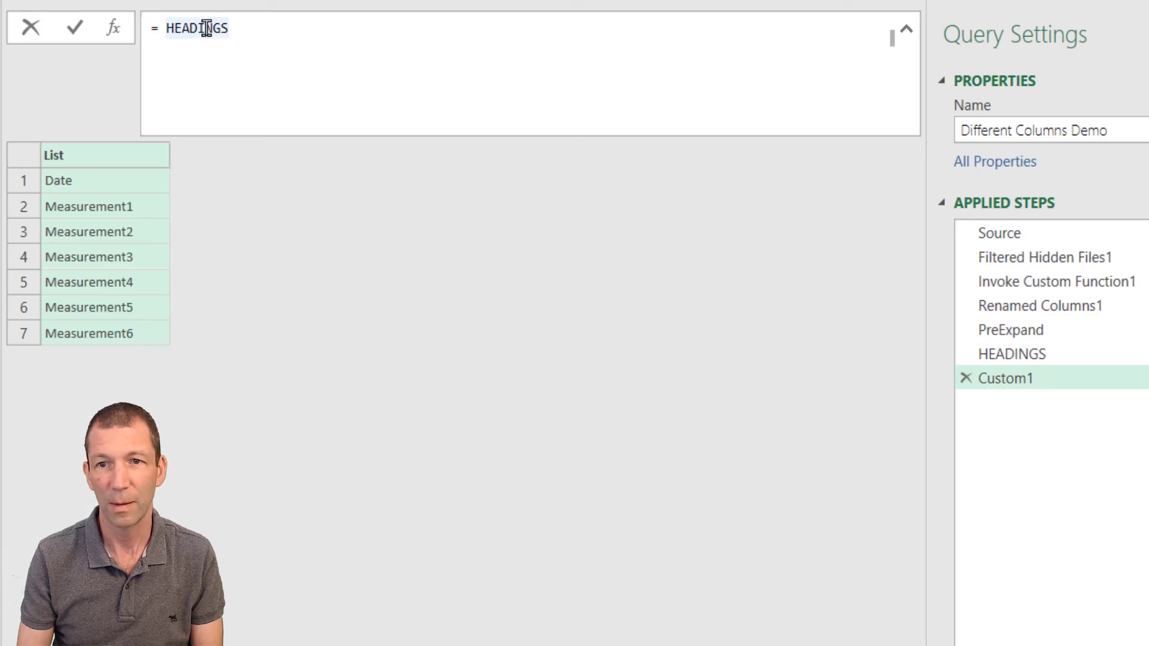
{"action": "left_click", "coordinate": [206, 28]}
{"action": "type", "text": "I"}
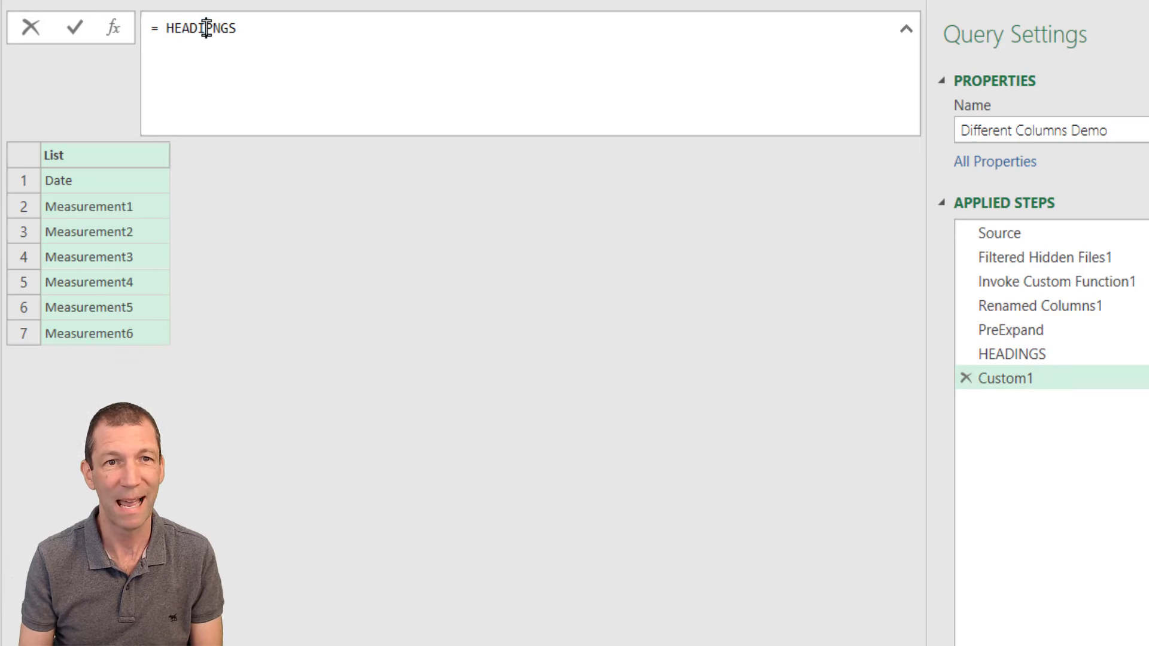
{"action": "double_click", "coordinate": [206, 27]}
{"action": "type", "text": "PreP"}
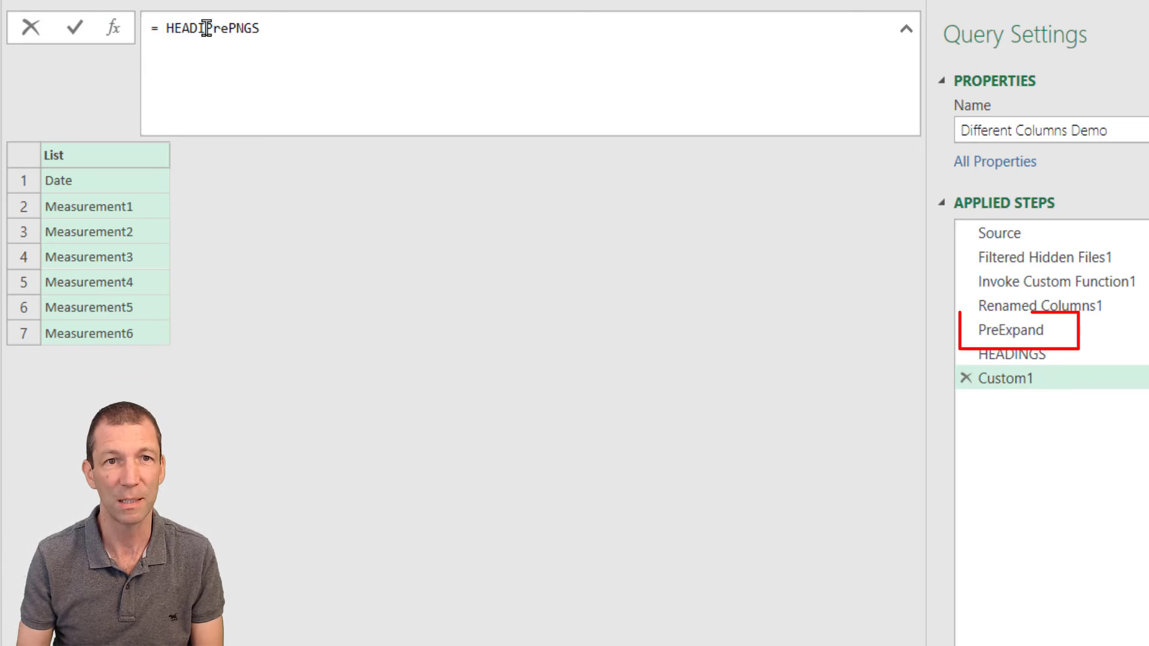
{"action": "left_click", "coordinate": [206, 27]}
{"action": "type", "text": "P"}
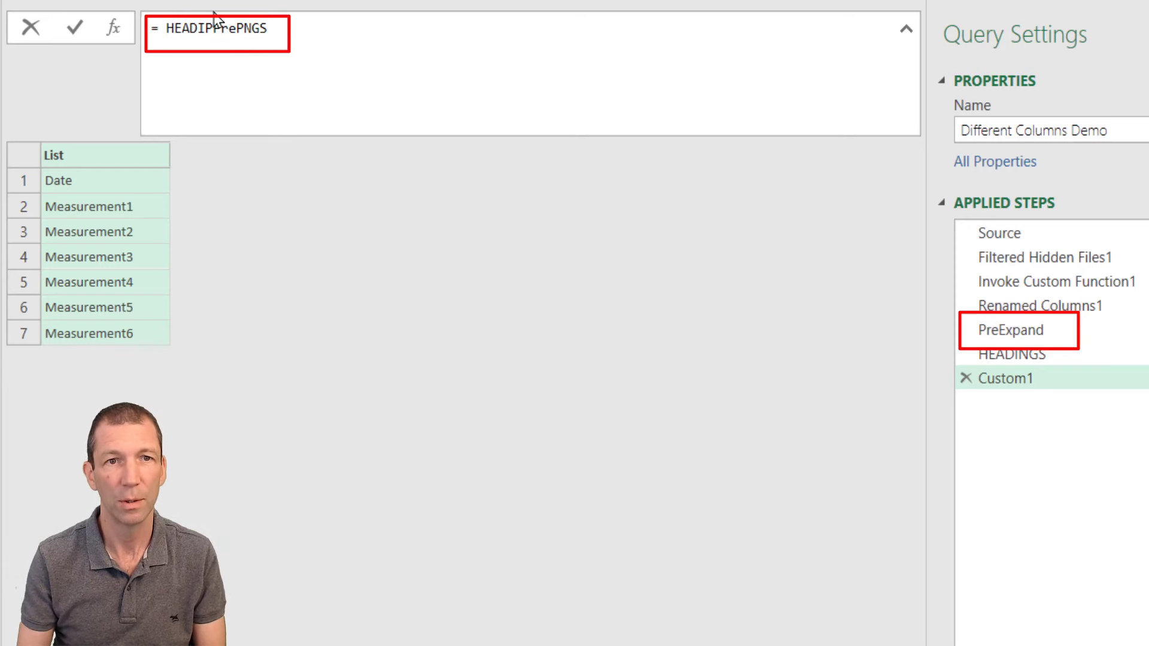
{"action": "left_click_drag", "start_coordinate": [310, 20], "coordinate": [167, 27]}
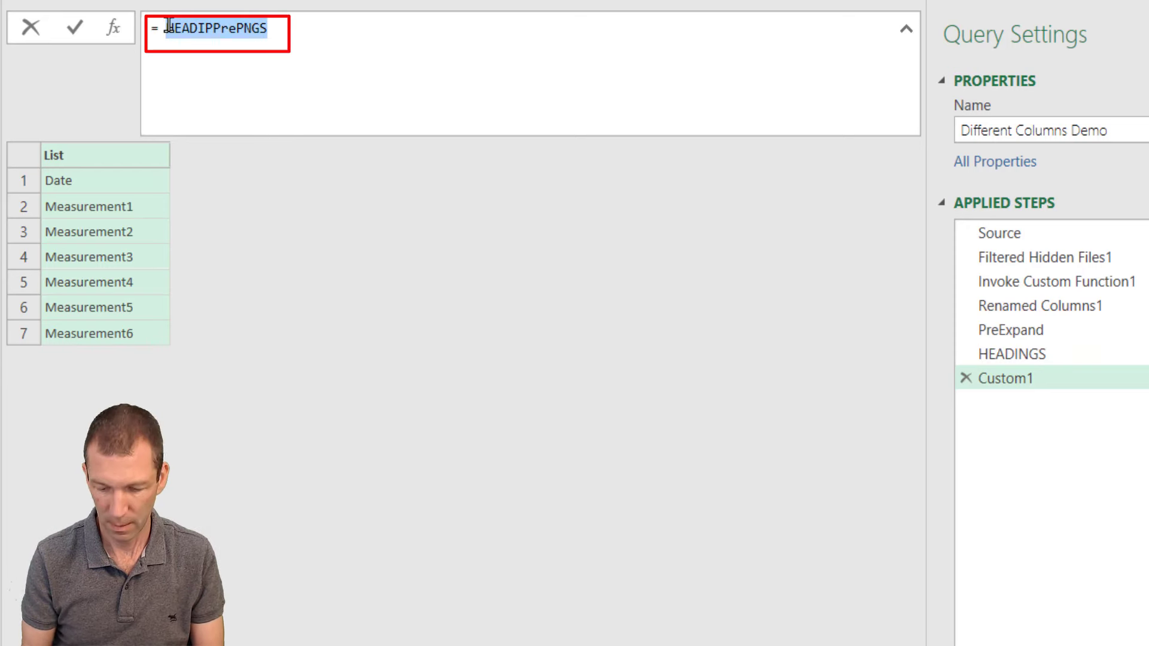
{"action": "type", "text": "Pre"}
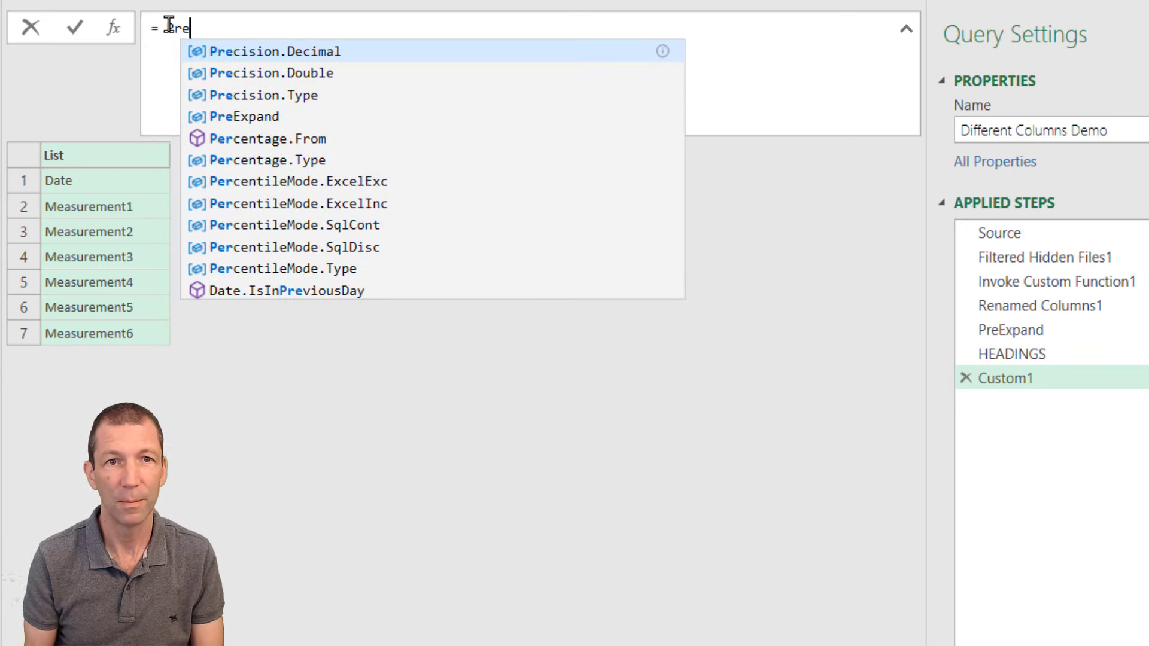
{"action": "key", "text": "Down"}
{"action": "key", "text": "Down"}
{"action": "key", "text": "Down"}
{"action": "key", "text": "Tab"}
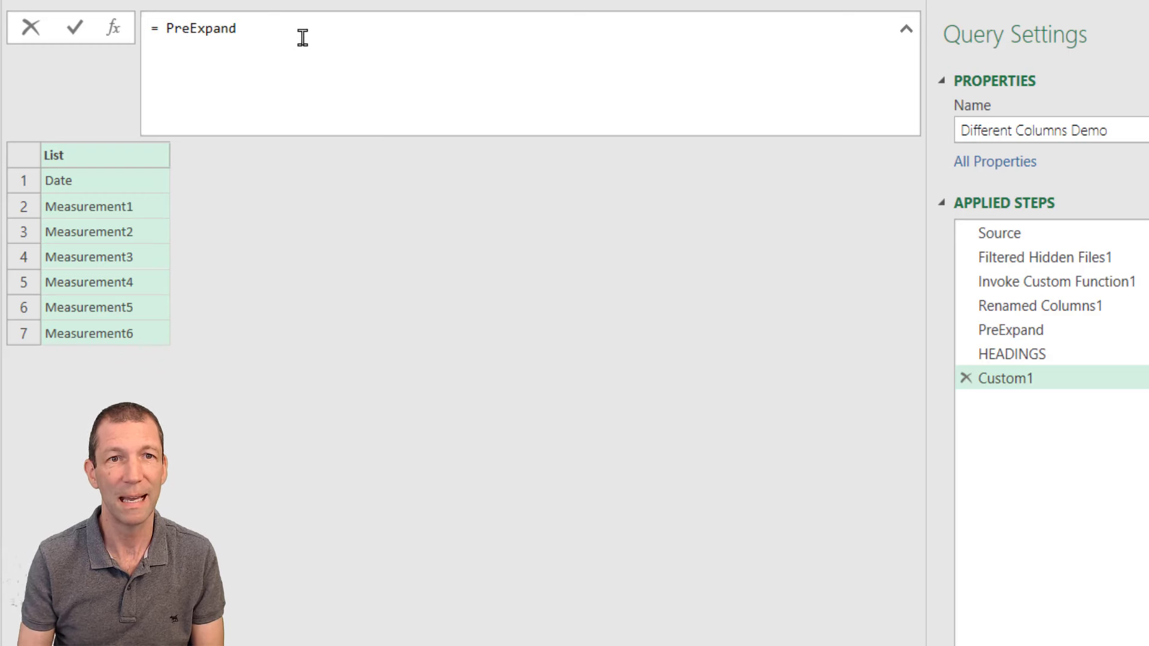
Commit the = PreExpand formula, rename Custom1 to ReadyToExpand, and show Transform File's expandable columns
{"action": "key", "text": "Return"}
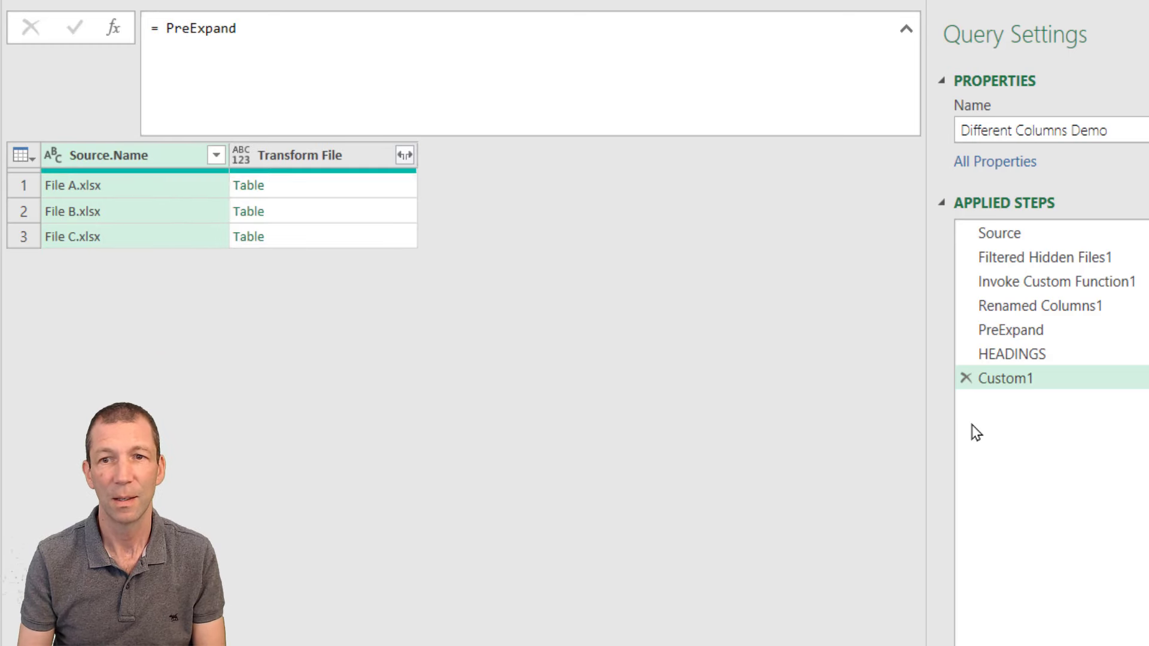
{"action": "left_click", "coordinate": [1018, 383]}
{"action": "type", "text": "R"}
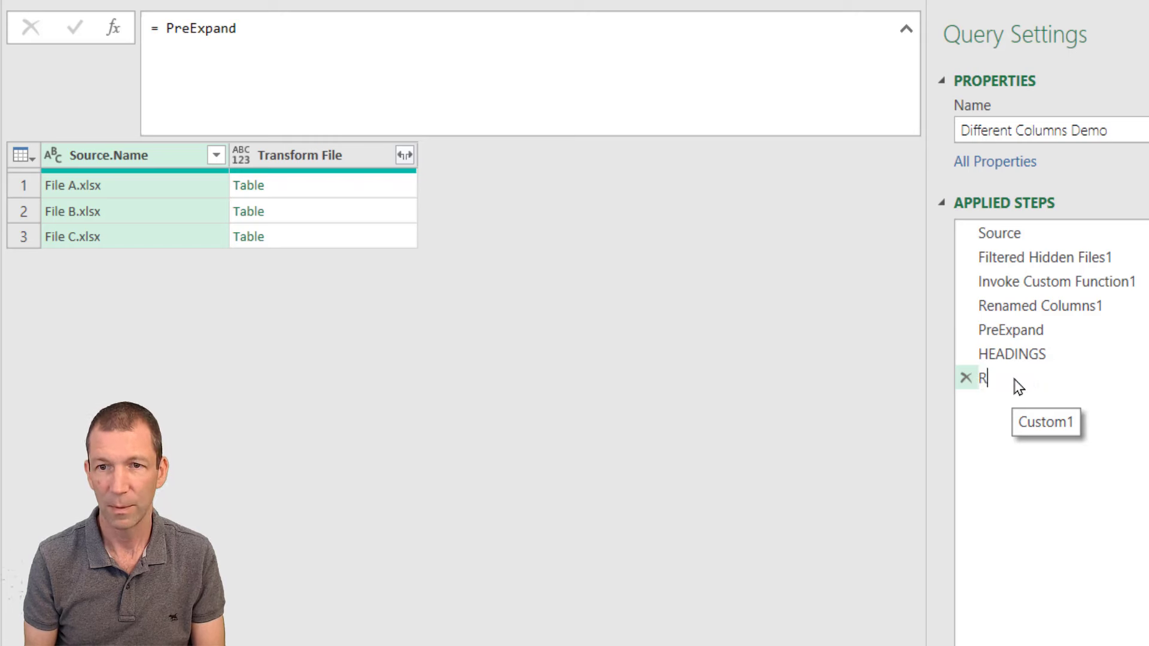
{"action": "type", "text": "eady"}
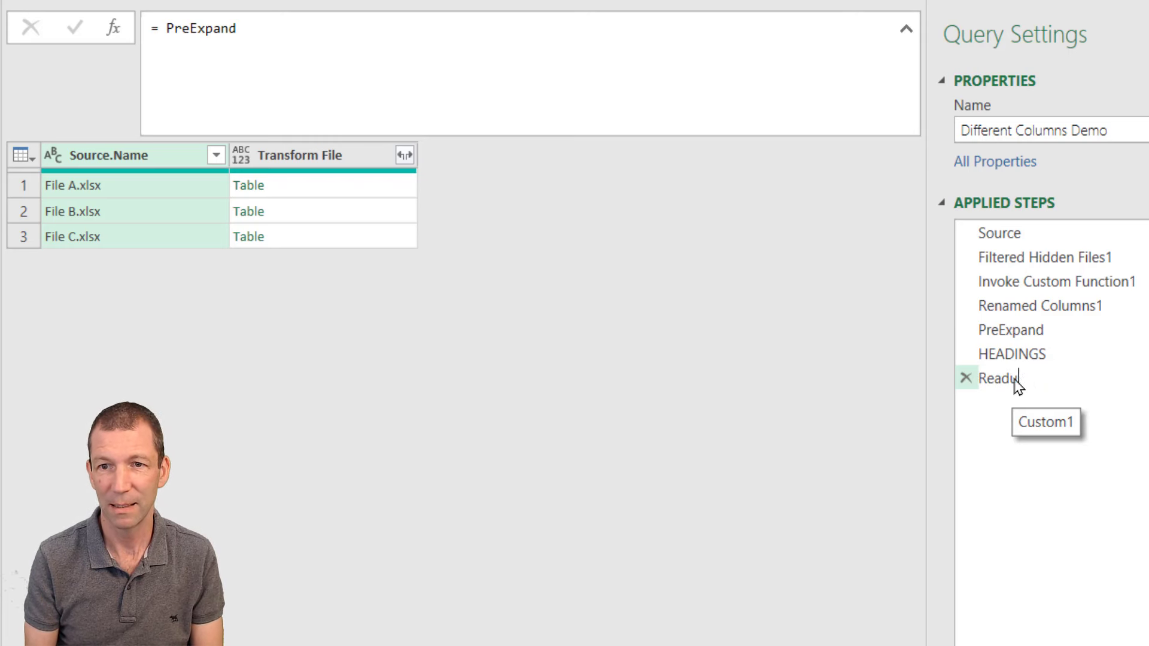
{"action": "type", "text": "To "}
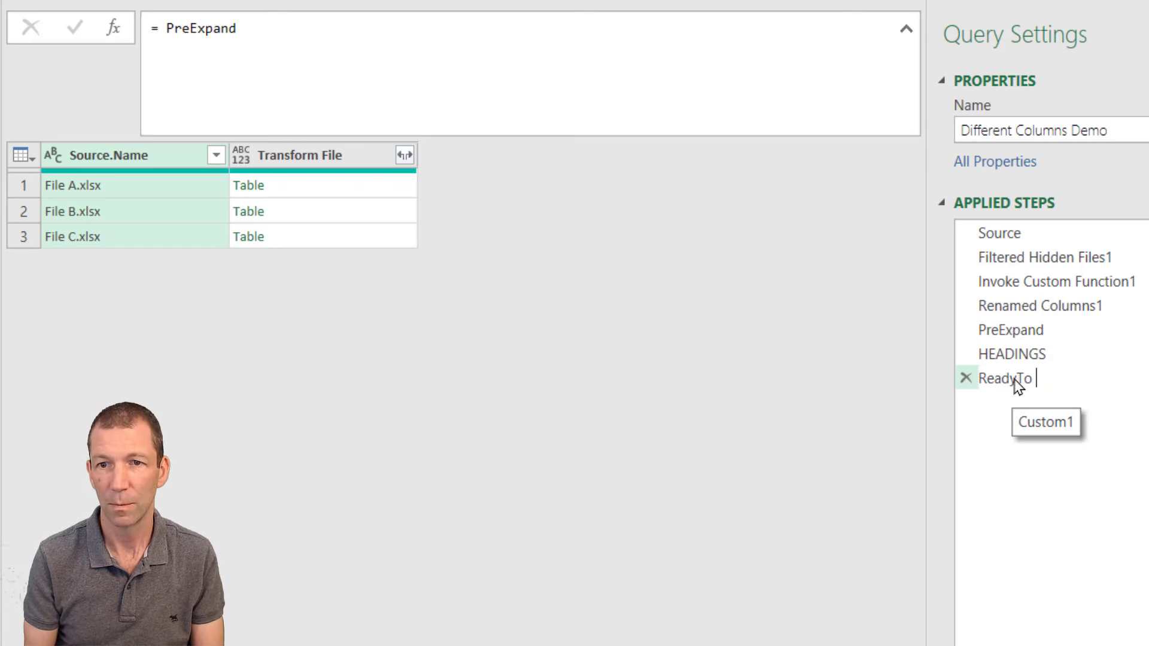
{"action": "type", "text": "Ex"}
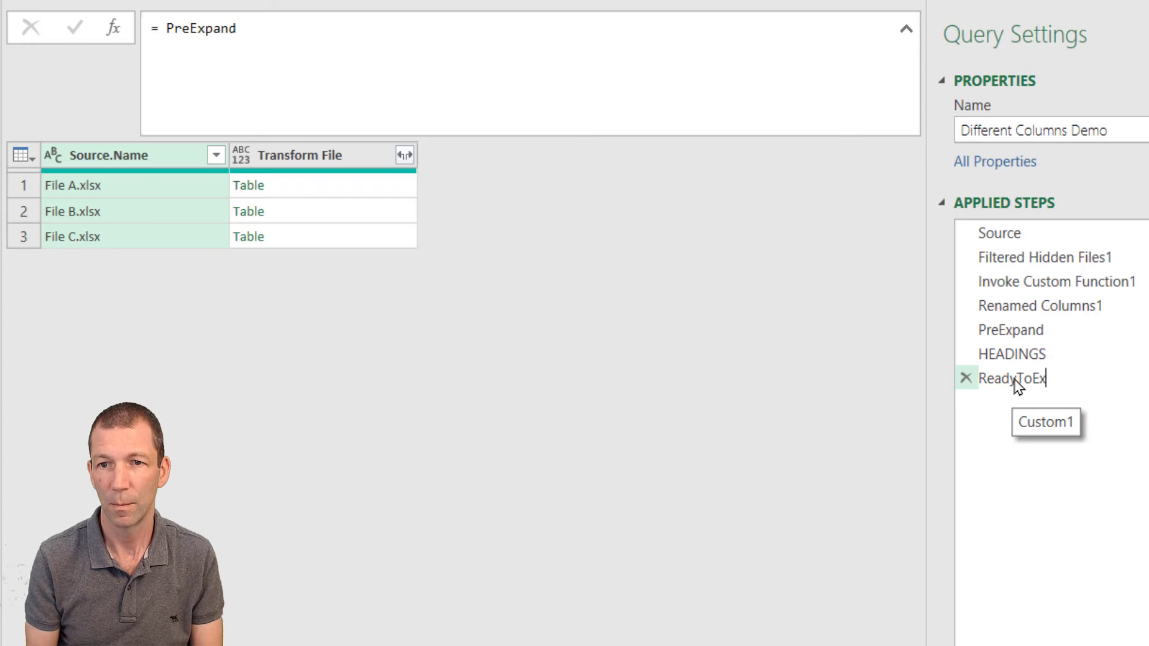
{"action": "type", "text": "pand"}
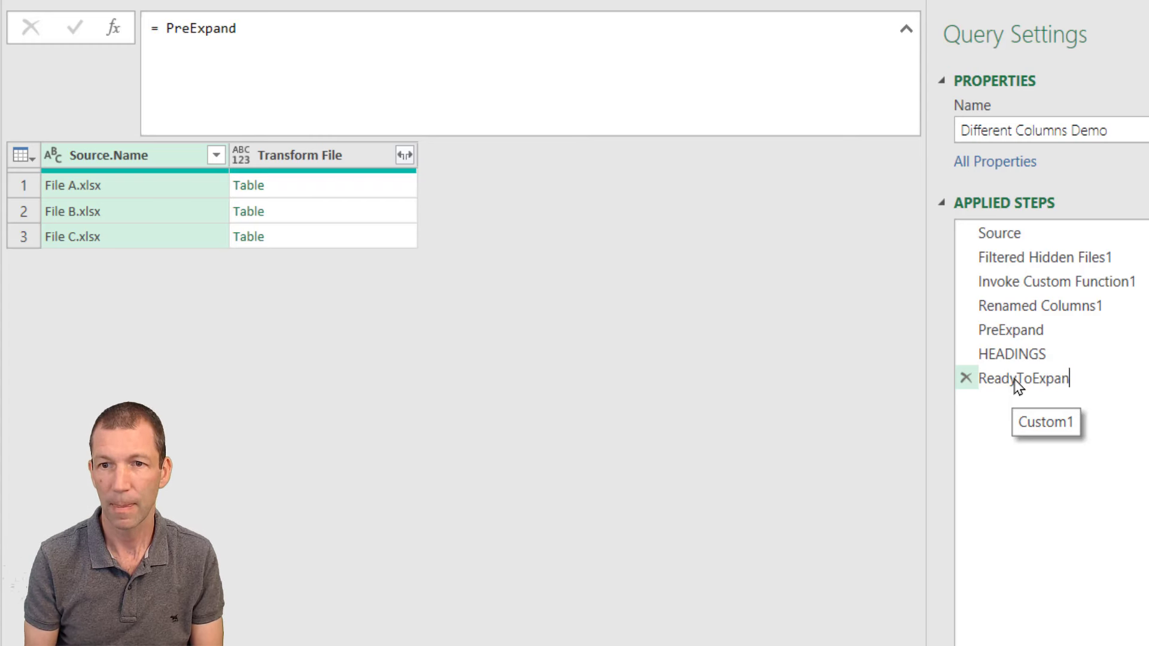
{"action": "key", "text": "Return"}
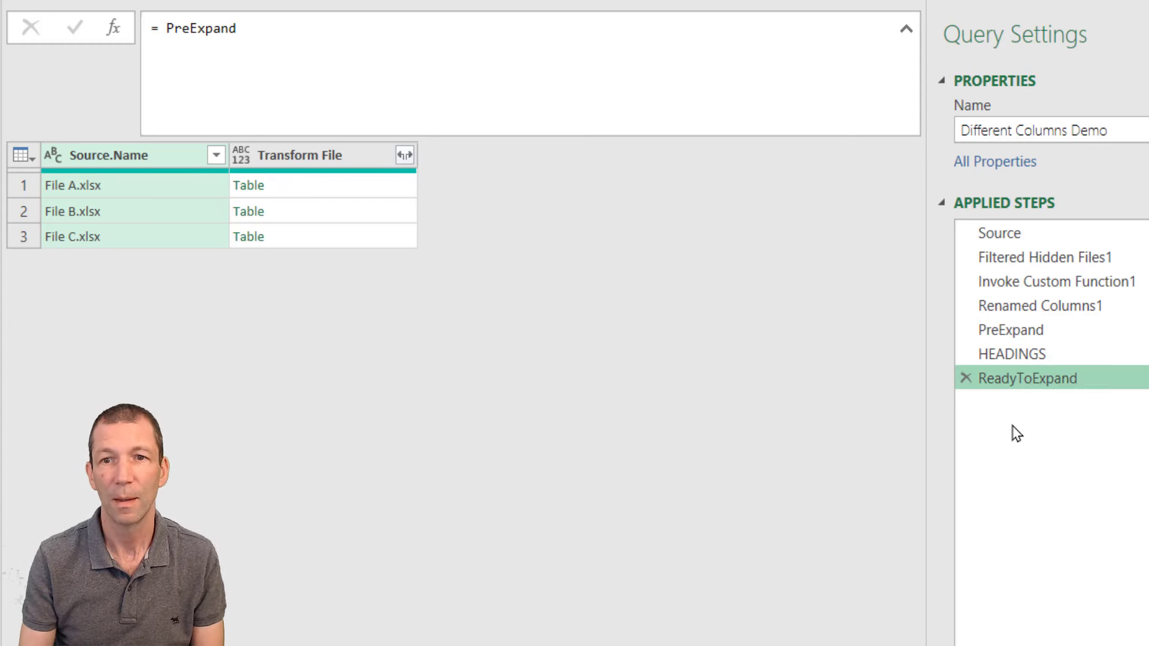
{"action": "left_click", "coordinate": [406, 156]}
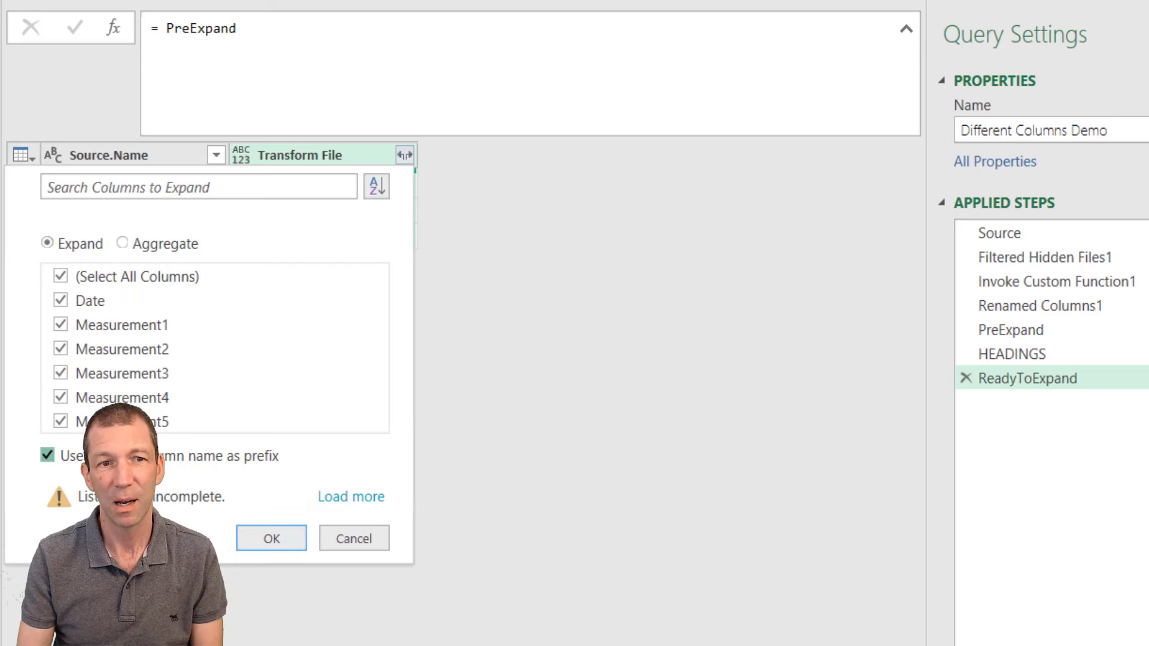
Expand Transform File, replacing both hardcoded column lists in the formula with HEADINGS
{"action": "left_click", "coordinate": [265, 543]}
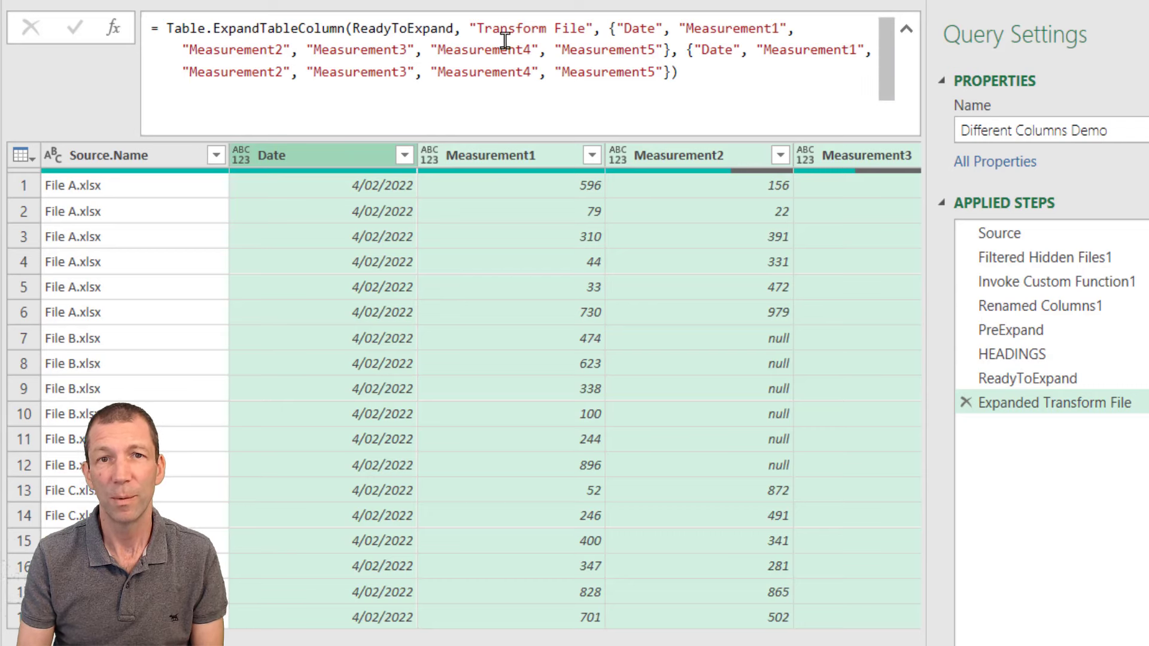
{"action": "left_click_drag", "start_coordinate": [603, 28], "coordinate": [670, 72]}
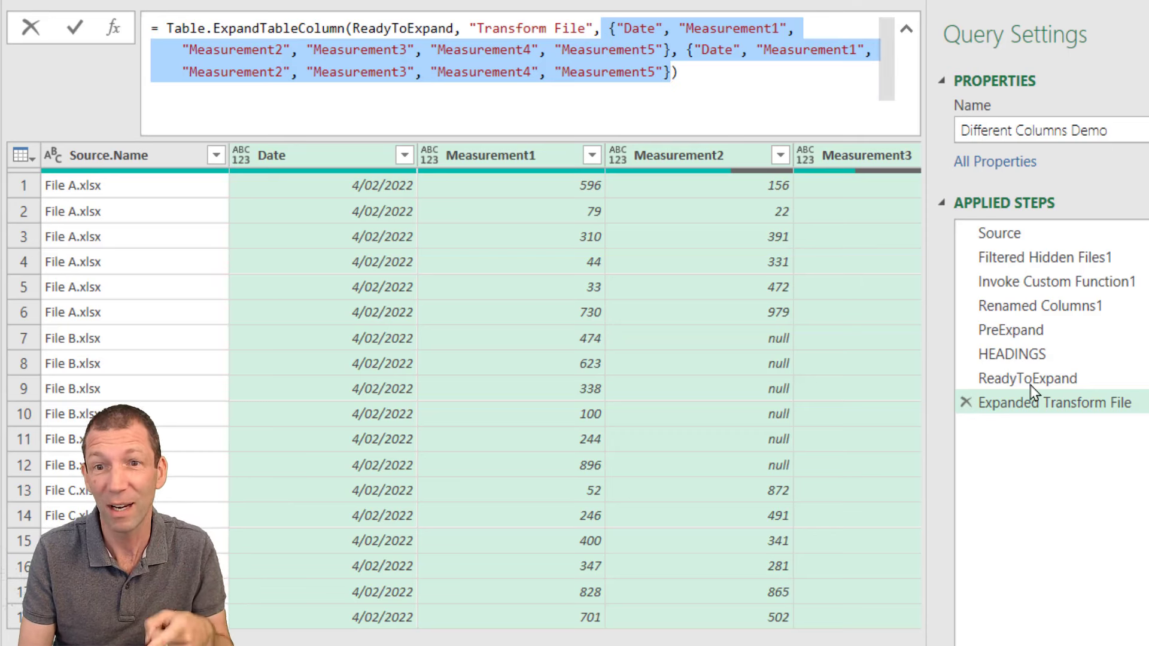
{"action": "left_click", "coordinate": [607, 28]}
{"action": "left_click_drag", "start_coordinate": [611, 29], "coordinate": [667, 71]}
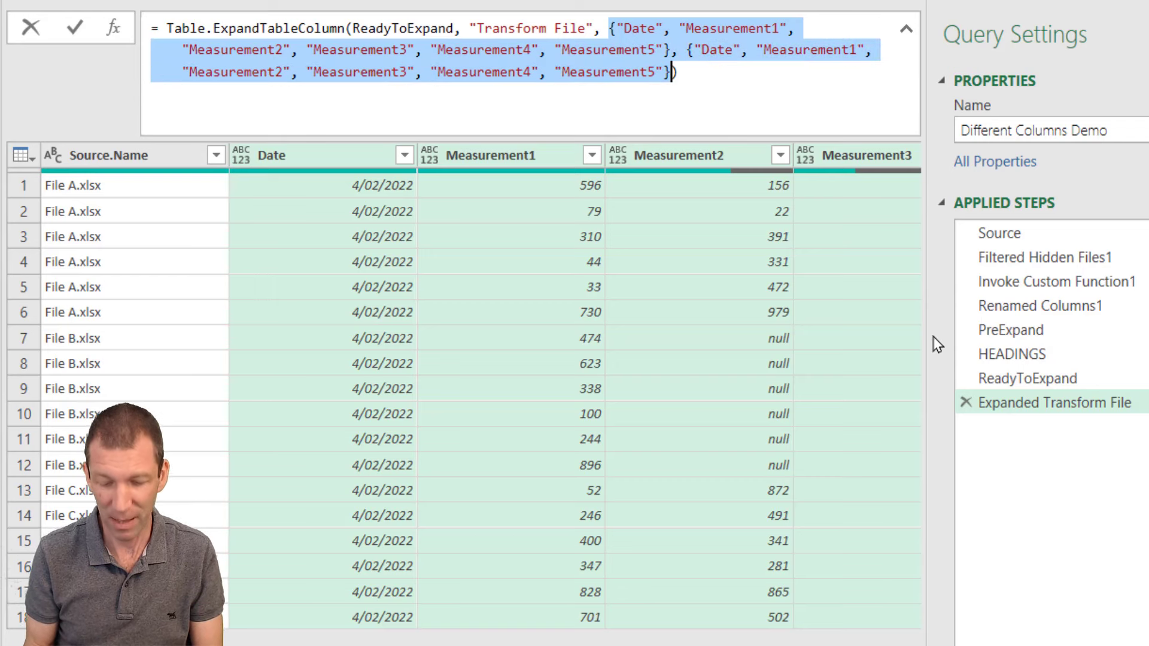
{"action": "key", "text": "Delete"}
{"action": "type", "text": "HEADIN"}
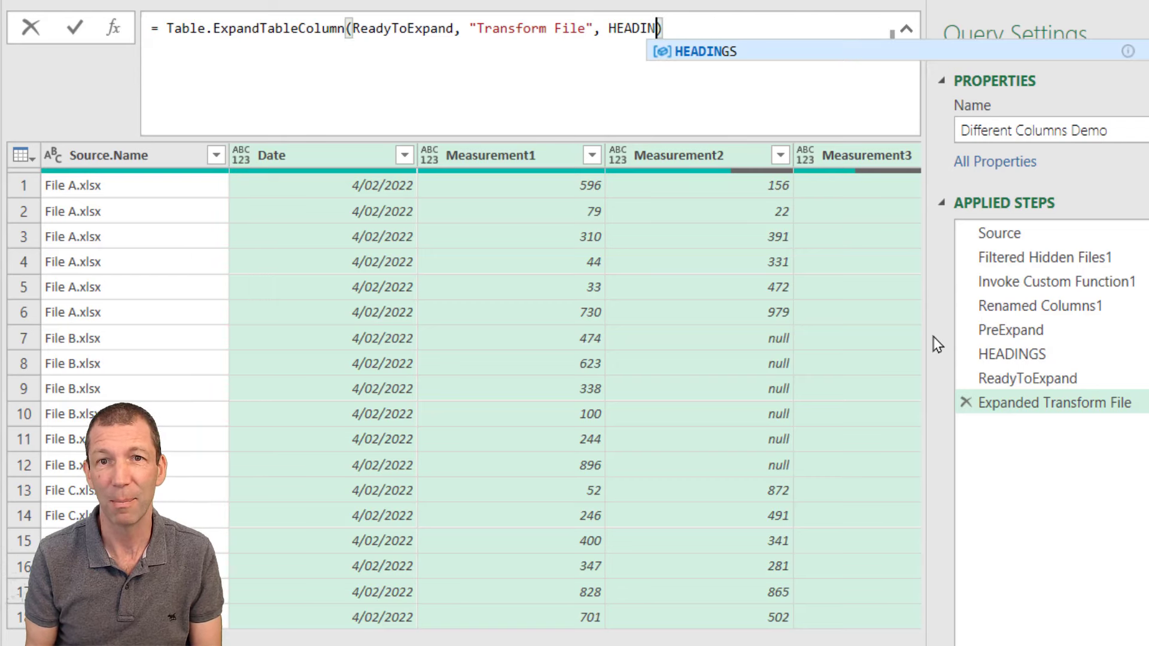
{"action": "key", "text": "Tab"}
{"action": "key", "text": "Return"}
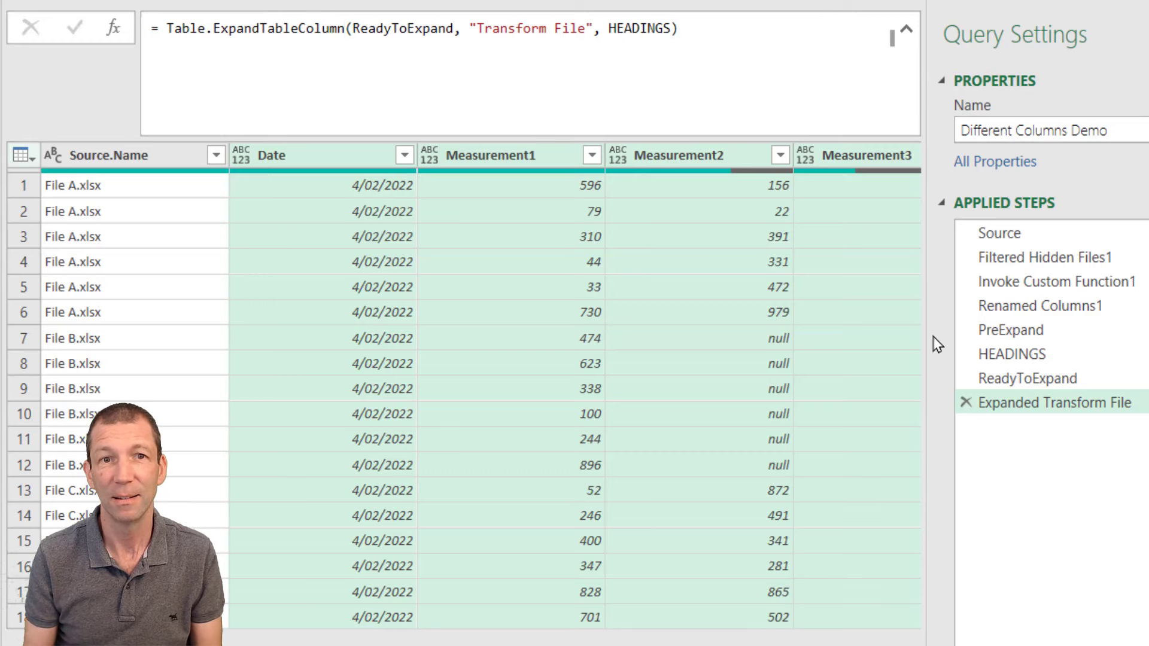
{"action": "scroll", "coordinate": [463, 395], "scroll_direction": "right", "scroll_amount": 10}
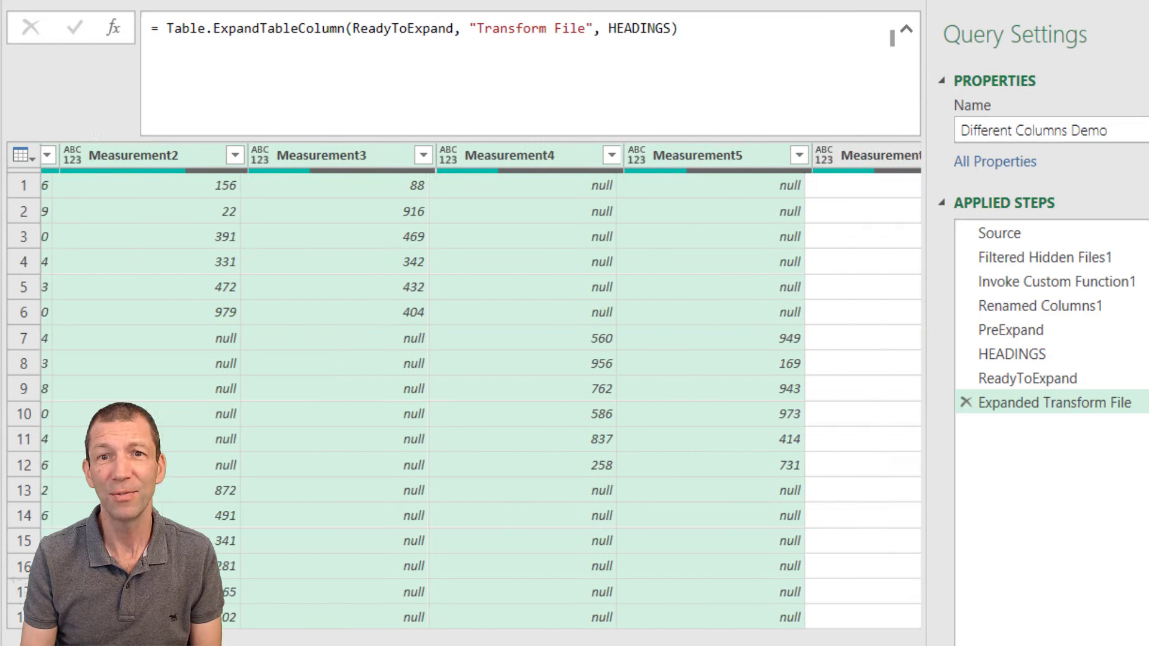
{"action": "scroll", "coordinate": [464, 395], "scroll_direction": "left", "scroll_amount": 10}
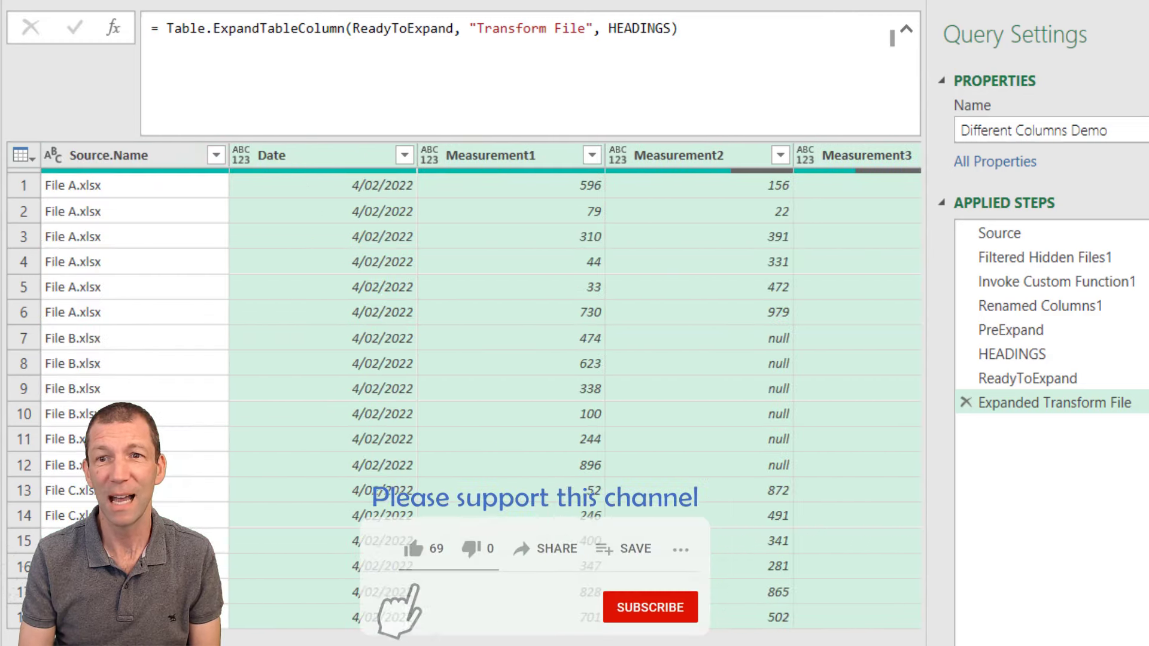
{"action": "left_click", "coordinate": [1031, 353]}
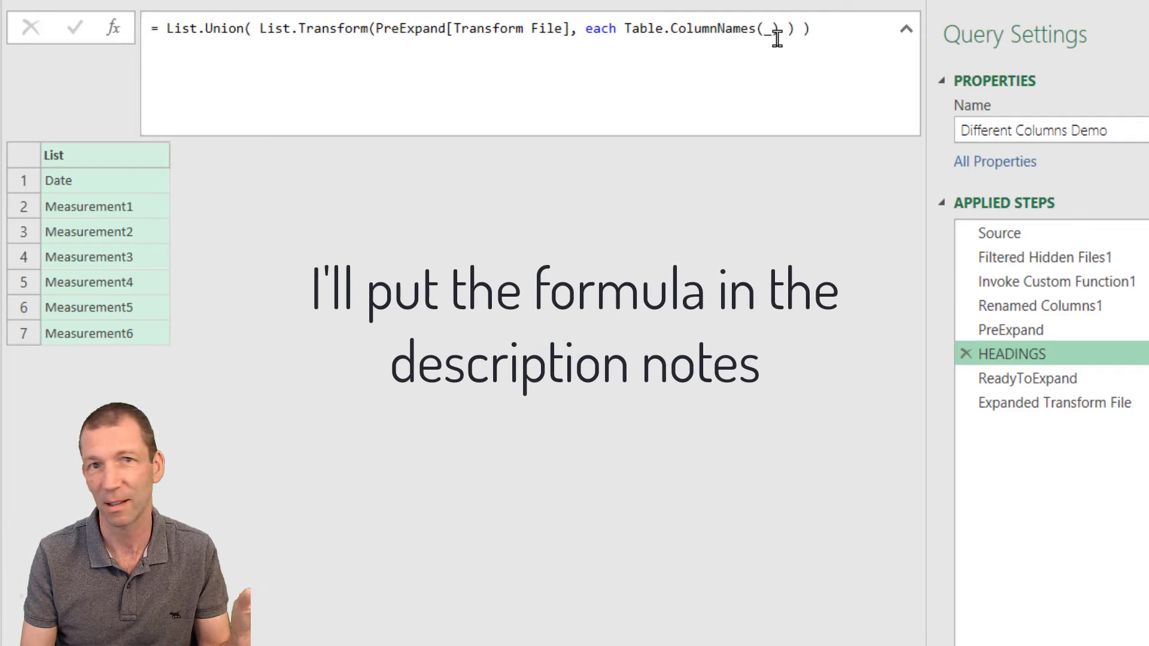
On the expanded table, unpivot all columns except Source.Name and Date
{"action": "left_click", "coordinate": [1025, 411]}
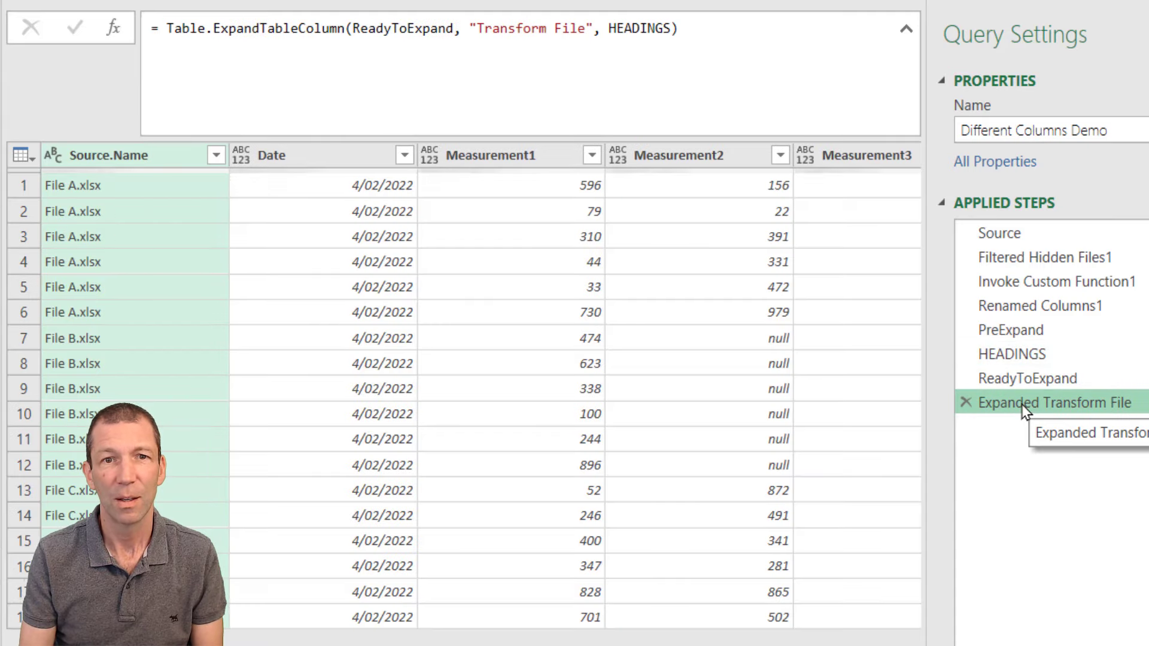
{"action": "left_click", "coordinate": [311, 155], "text": "ctrl"}
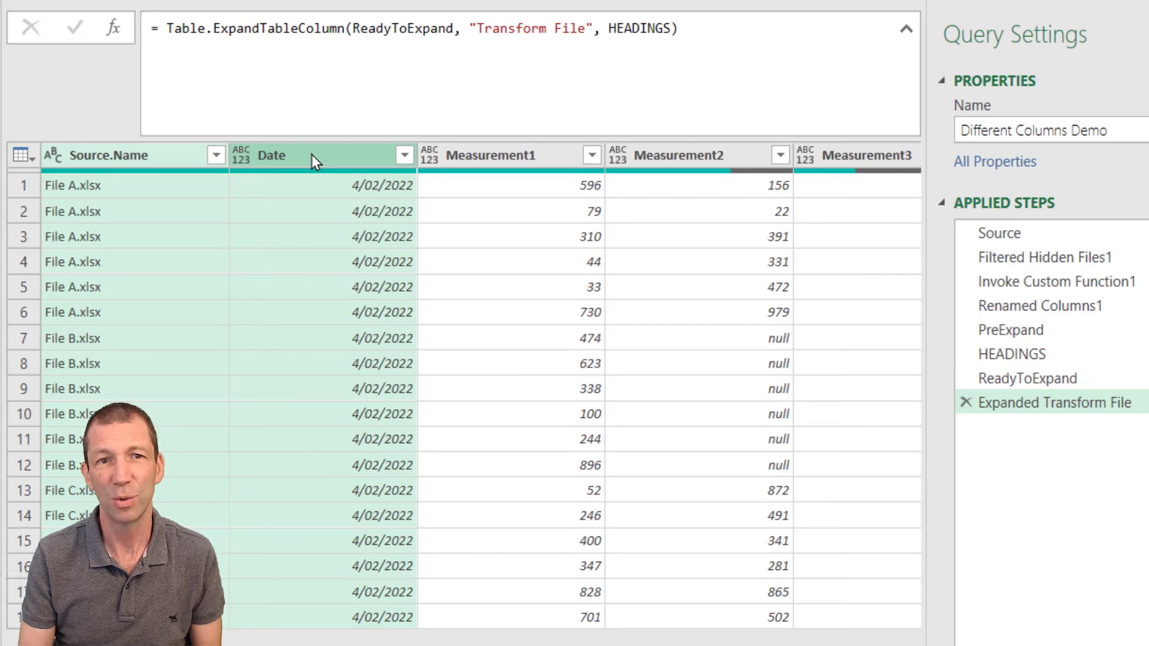
{"action": "right_click", "coordinate": [311, 155]}
{"action": "left_click", "coordinate": [406, 502]}
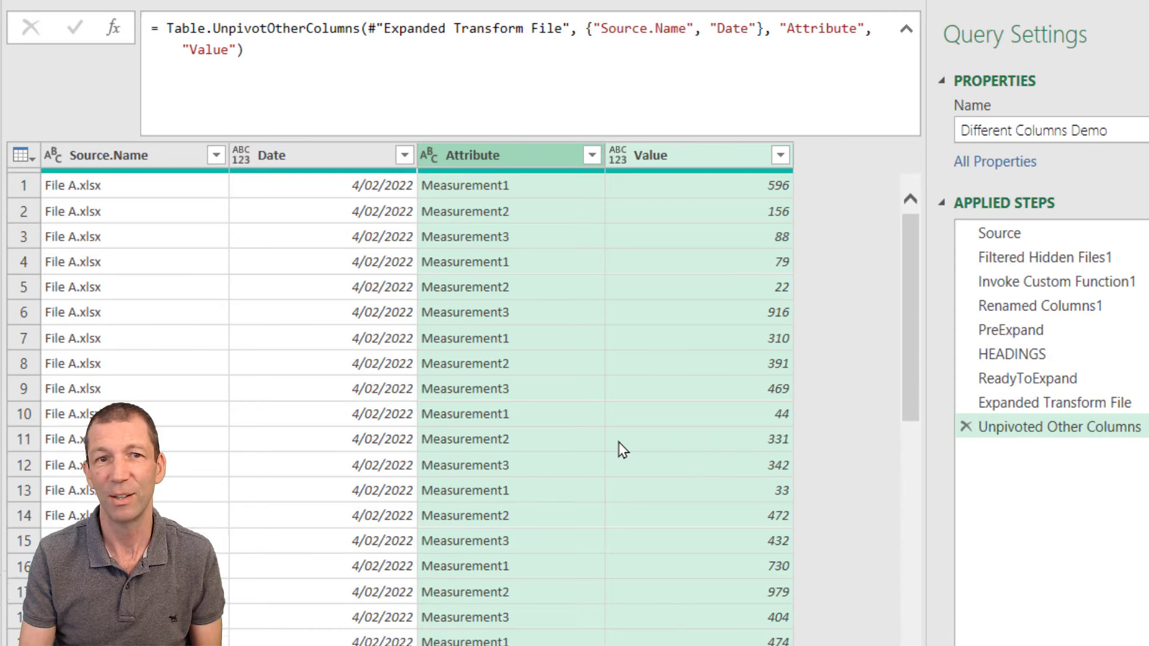
Delete the Unpivoted Other Columns step and select the whole HEADINGS step formula
{"action": "left_click", "coordinate": [966, 427]}
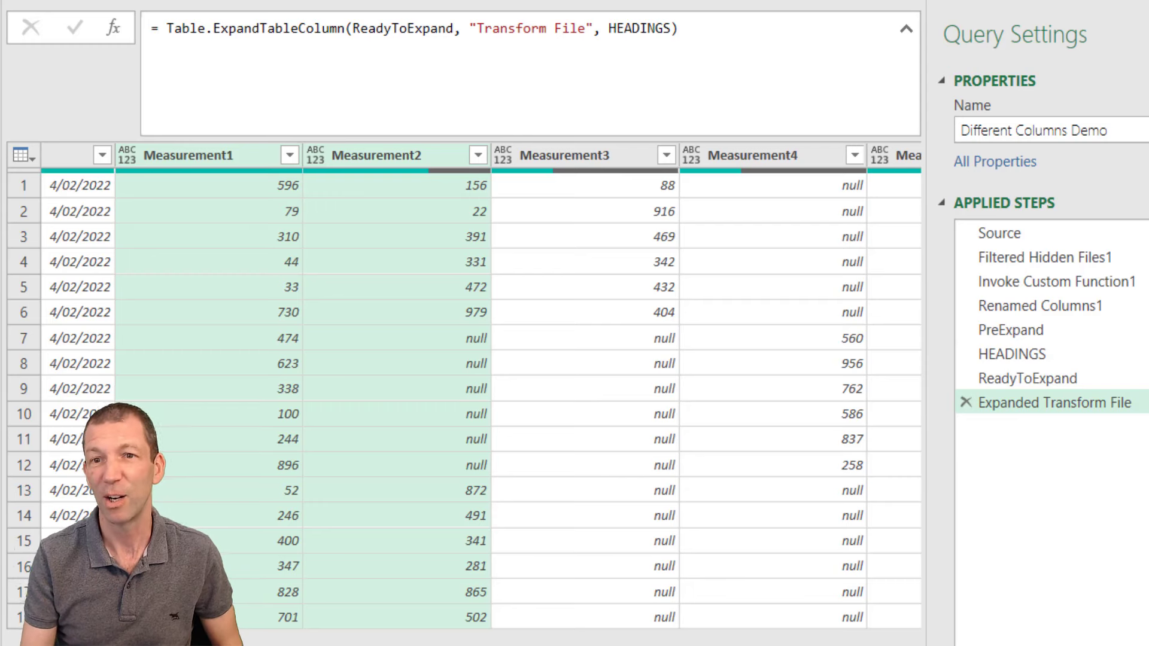
{"action": "left_click", "coordinate": [1075, 355]}
{"action": "left_click_drag", "start_coordinate": [825, 28], "coordinate": [151, 28]}
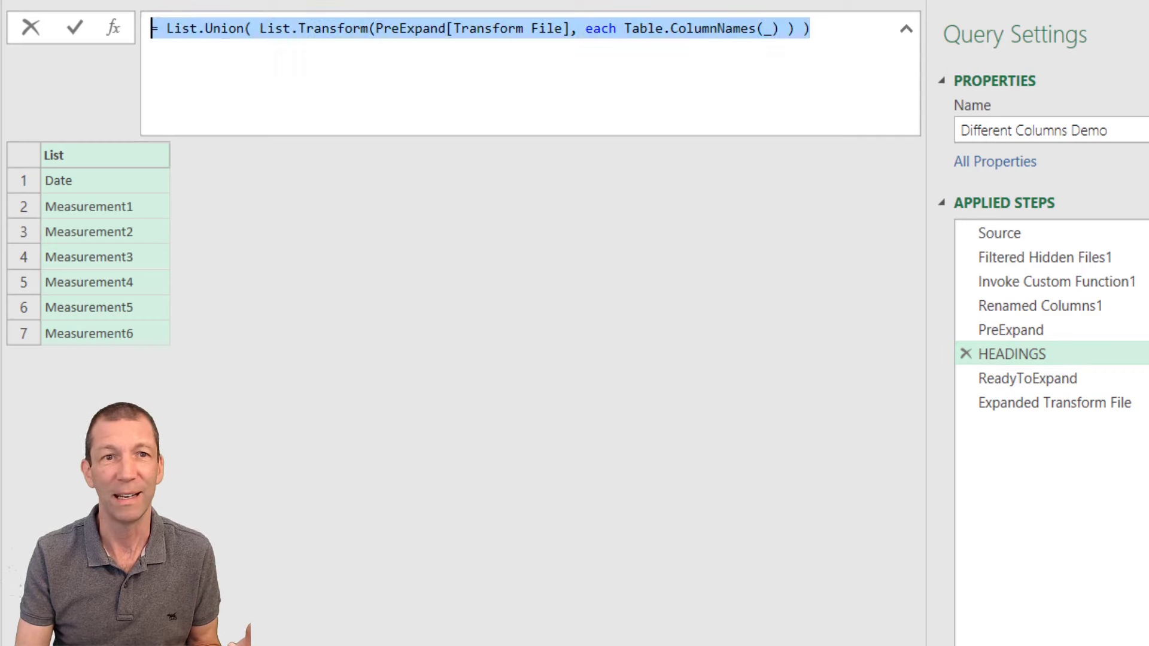